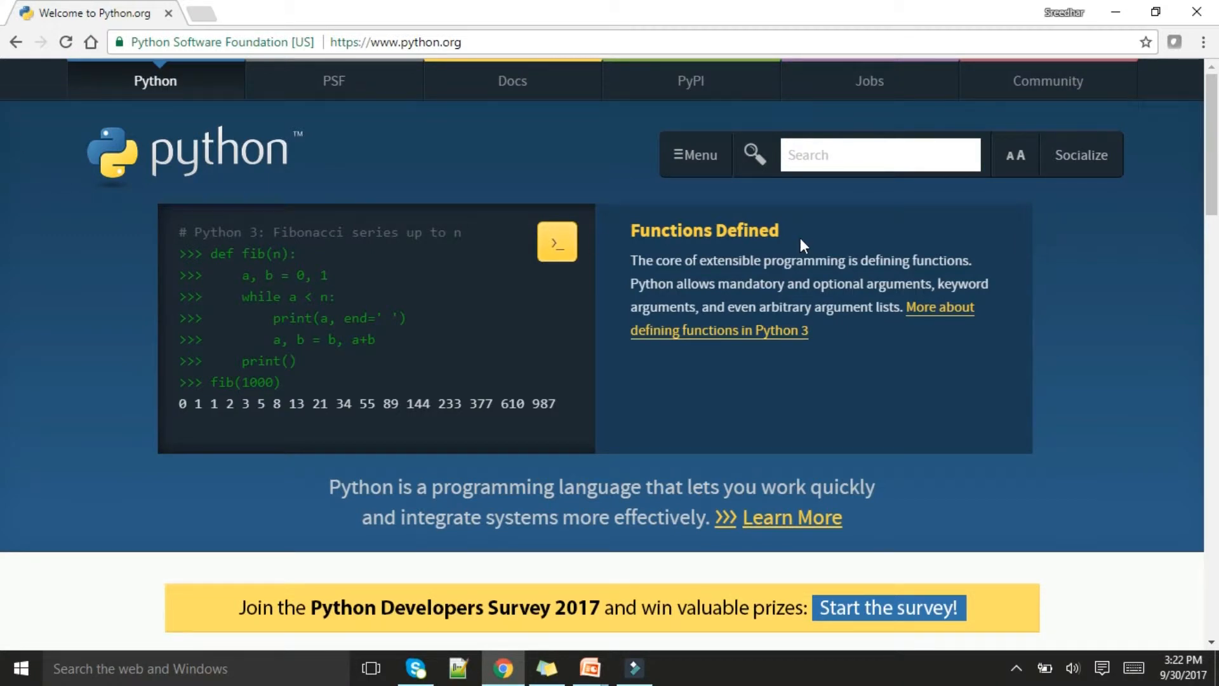
Open the Downloads page of python.org through the site menu's Downloads section
{"action": "scroll", "coordinate": [800, 238], "scroll_direction": "down", "scroll_amount": 5}
{"action": "scroll", "coordinate": [770, 252], "scroll_direction": "up", "scroll_amount": 5}
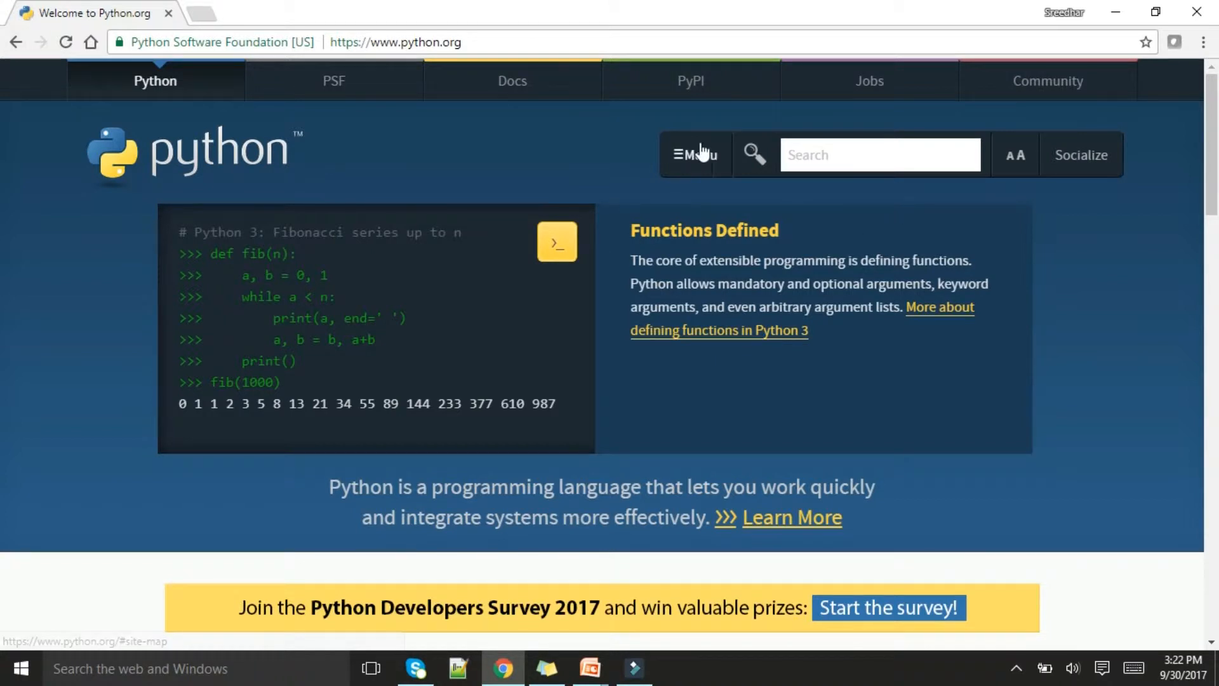
{"action": "left_click", "coordinate": [678, 154]}
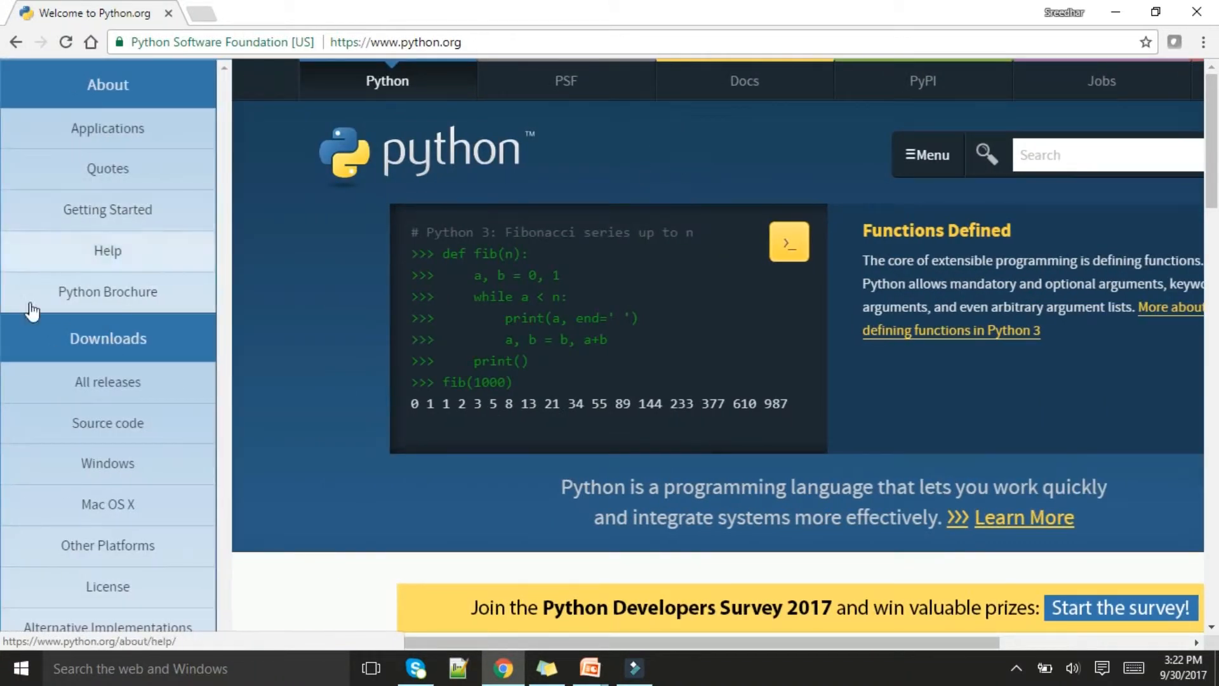
{"action": "left_click", "coordinate": [99, 343]}
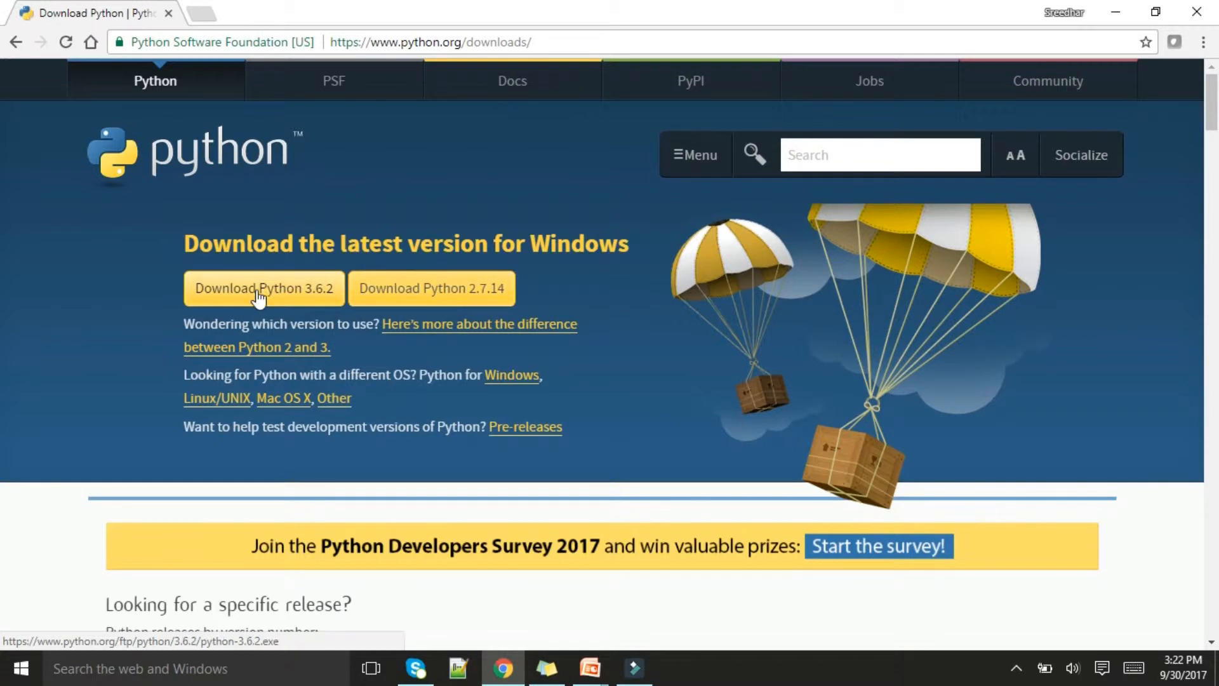
Read the wiki article on the difference between Python 2 and 3 and return to the Downloads page
{"action": "left_click", "coordinate": [452, 326]}
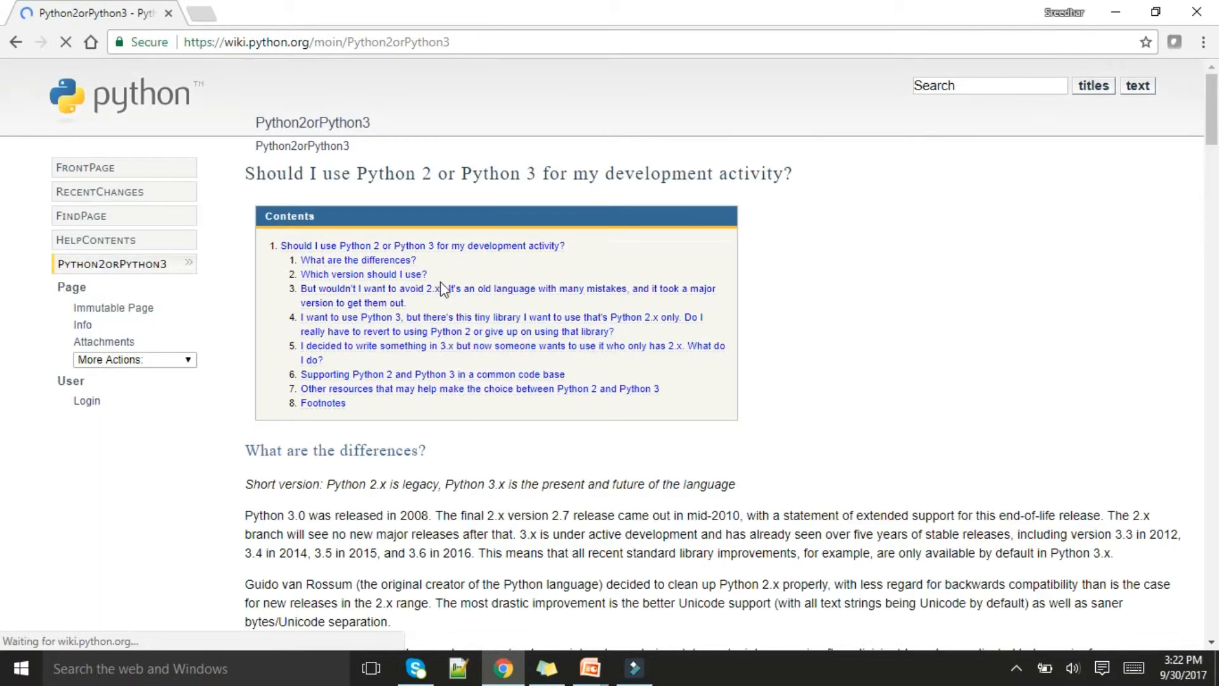
{"action": "scroll", "coordinate": [459, 353], "scroll_direction": "down", "scroll_amount": 20}
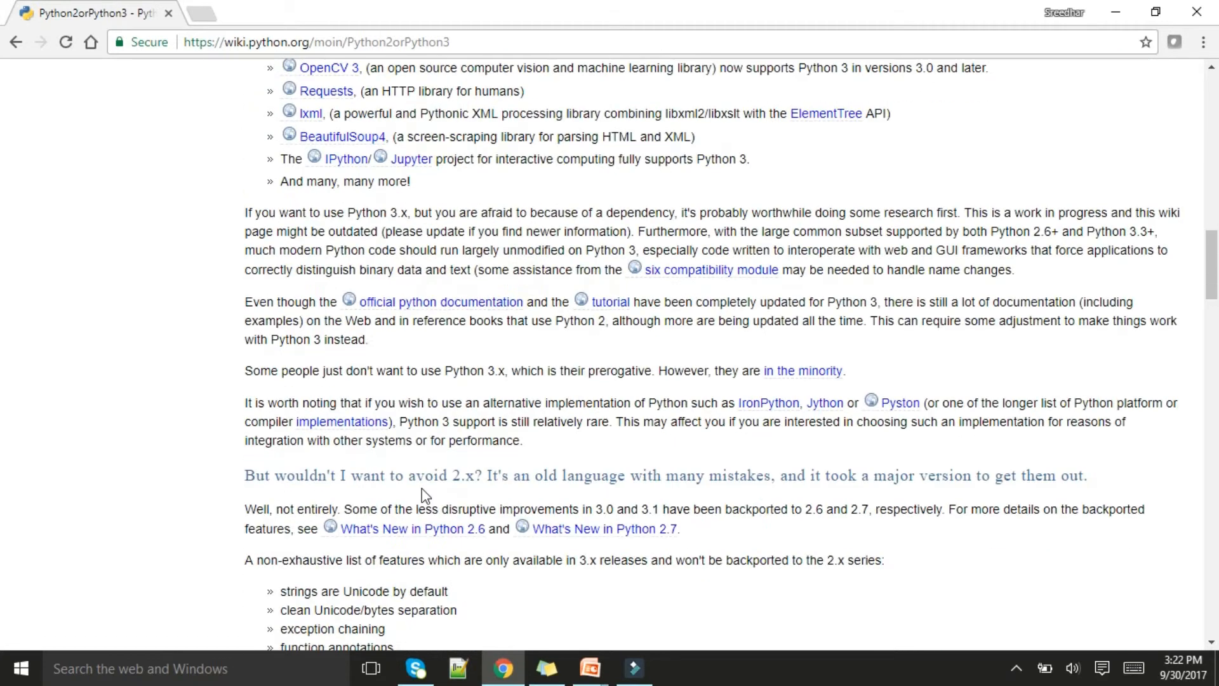
{"action": "scroll", "coordinate": [422, 489], "scroll_direction": "down", "scroll_amount": 10}
{"action": "left_click", "coordinate": [16, 44]}
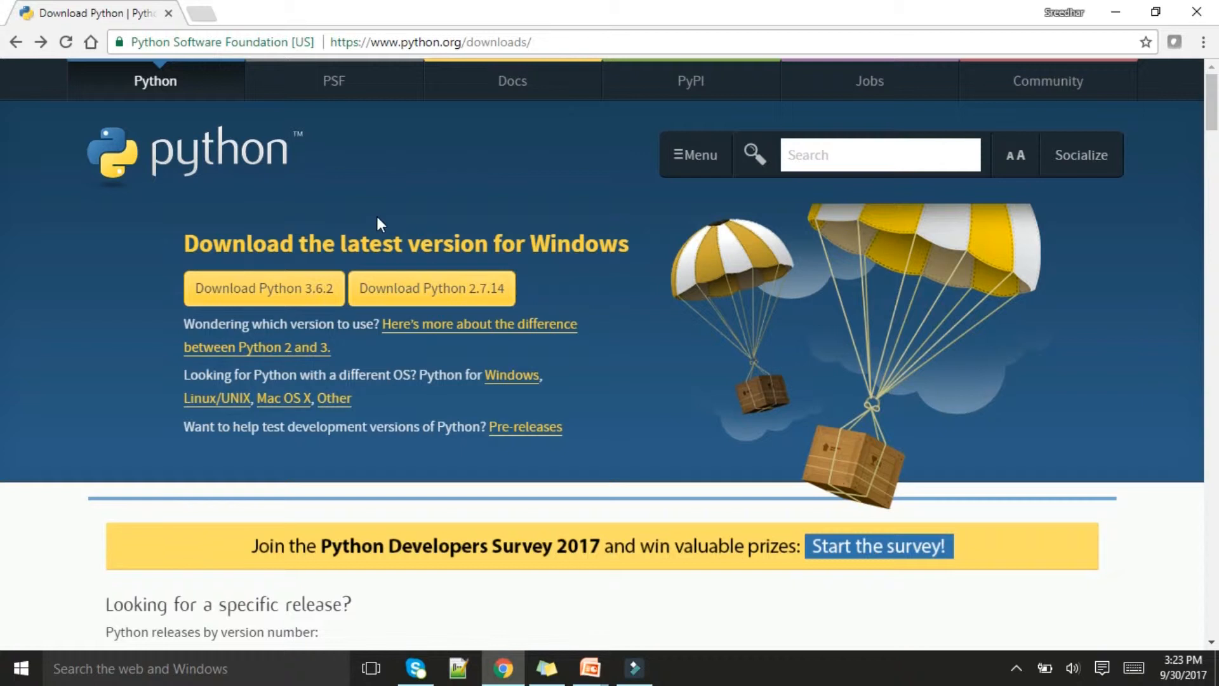
Start downloading the Python 2.7.14 installer, cancel the download and close the browser
{"action": "left_click", "coordinate": [466, 288]}
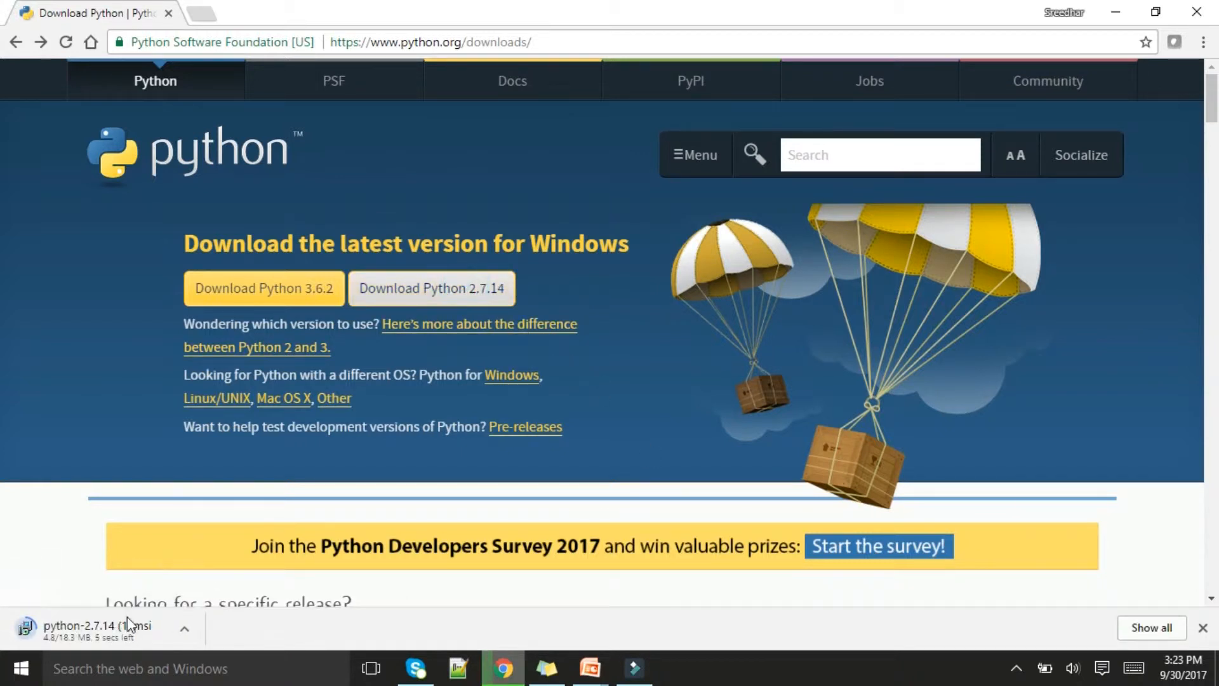
{"action": "right_click", "coordinate": [112, 627]}
{"action": "left_click", "coordinate": [147, 615]}
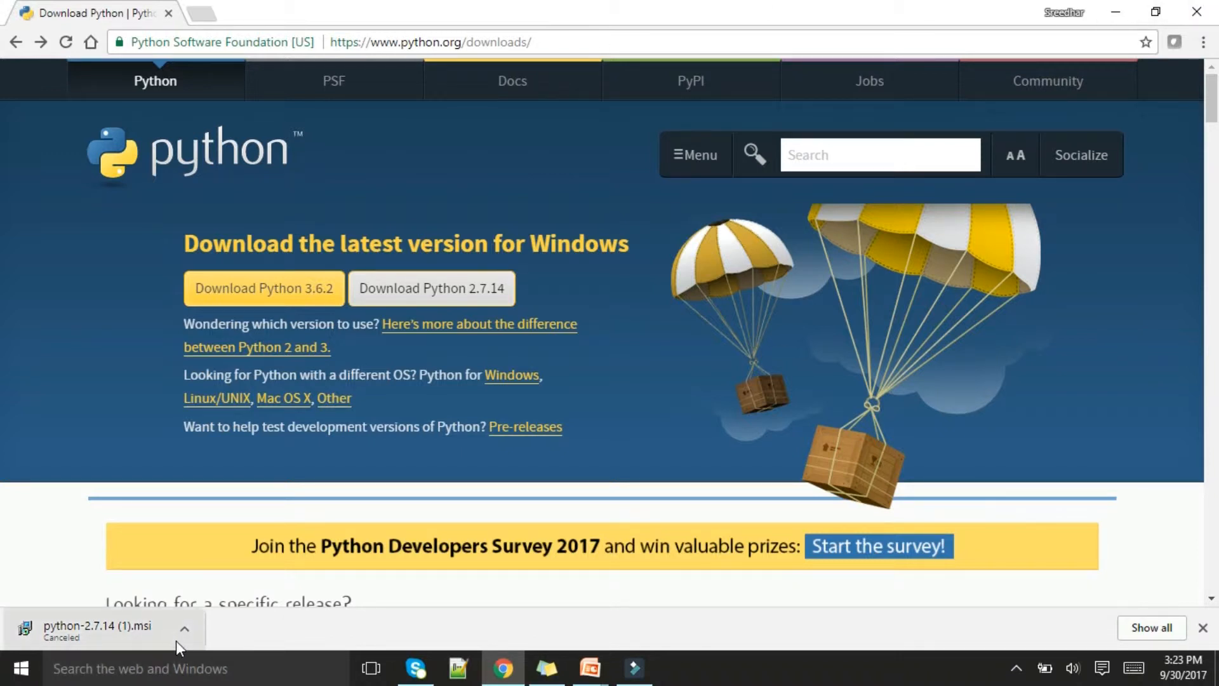
{"action": "left_click", "coordinate": [1198, 12]}
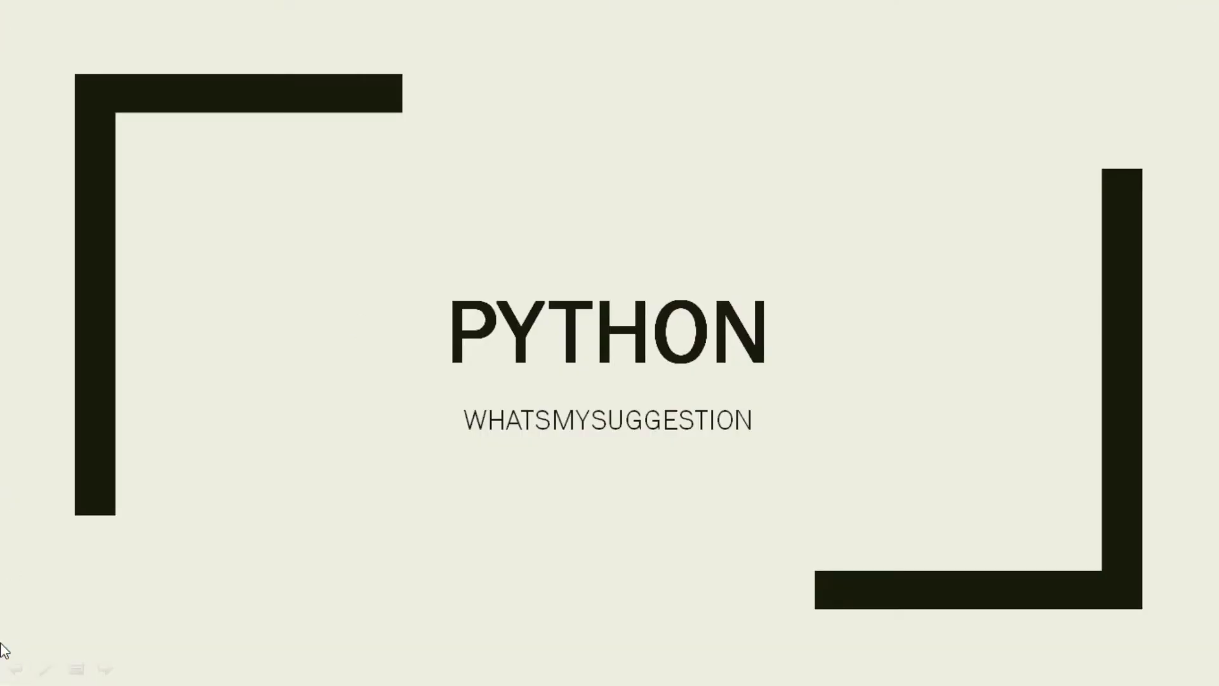
Search Windows for "this" and open the properties of This PC
{"action": "key", "text": "super"}
{"action": "type", "text": "th"}
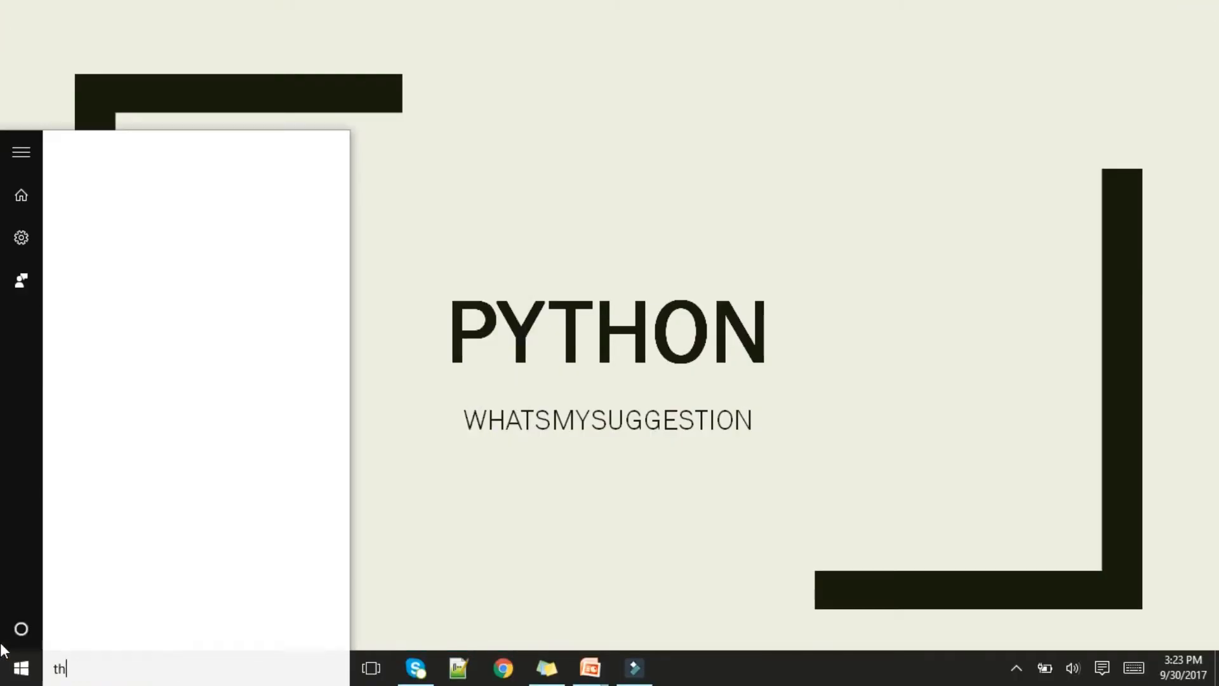
{"action": "type", "text": "is"}
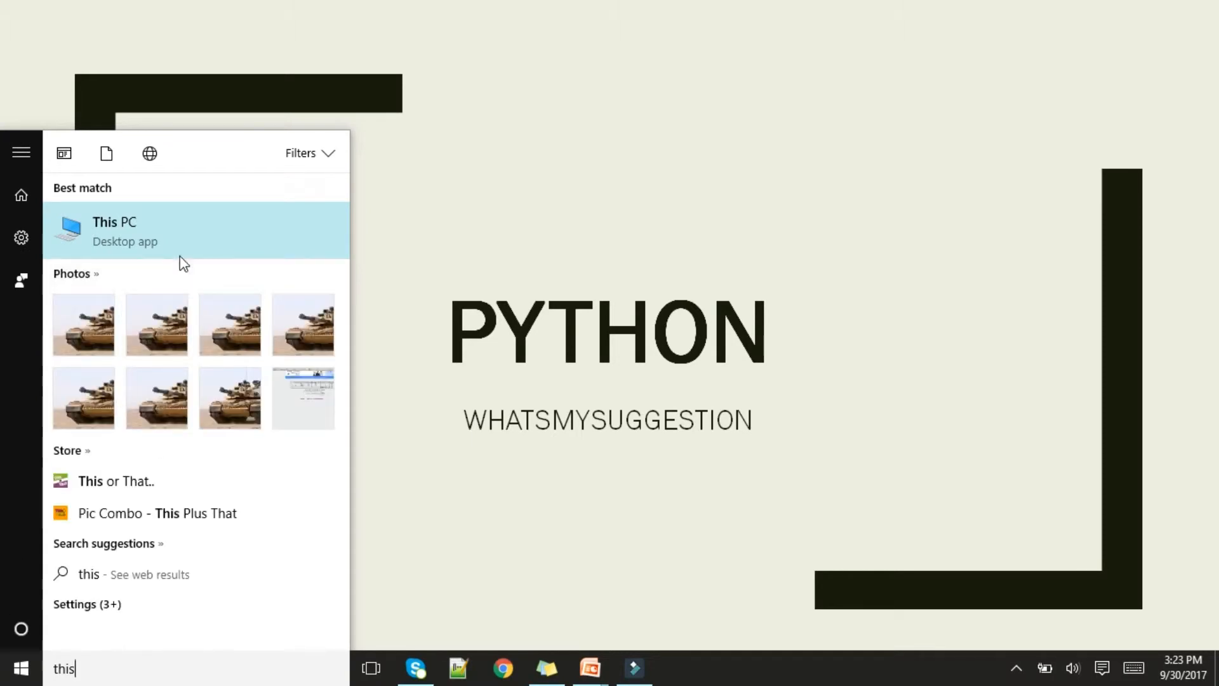
{"action": "right_click", "coordinate": [136, 236]}
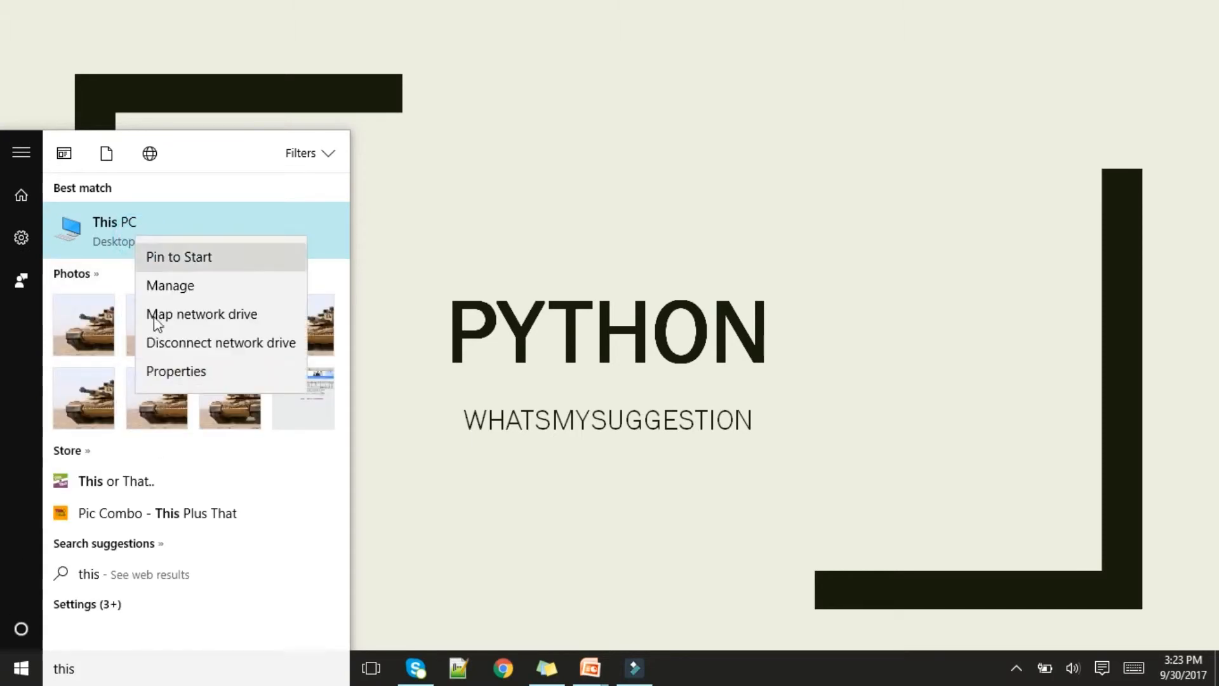
{"action": "left_click", "coordinate": [194, 374]}
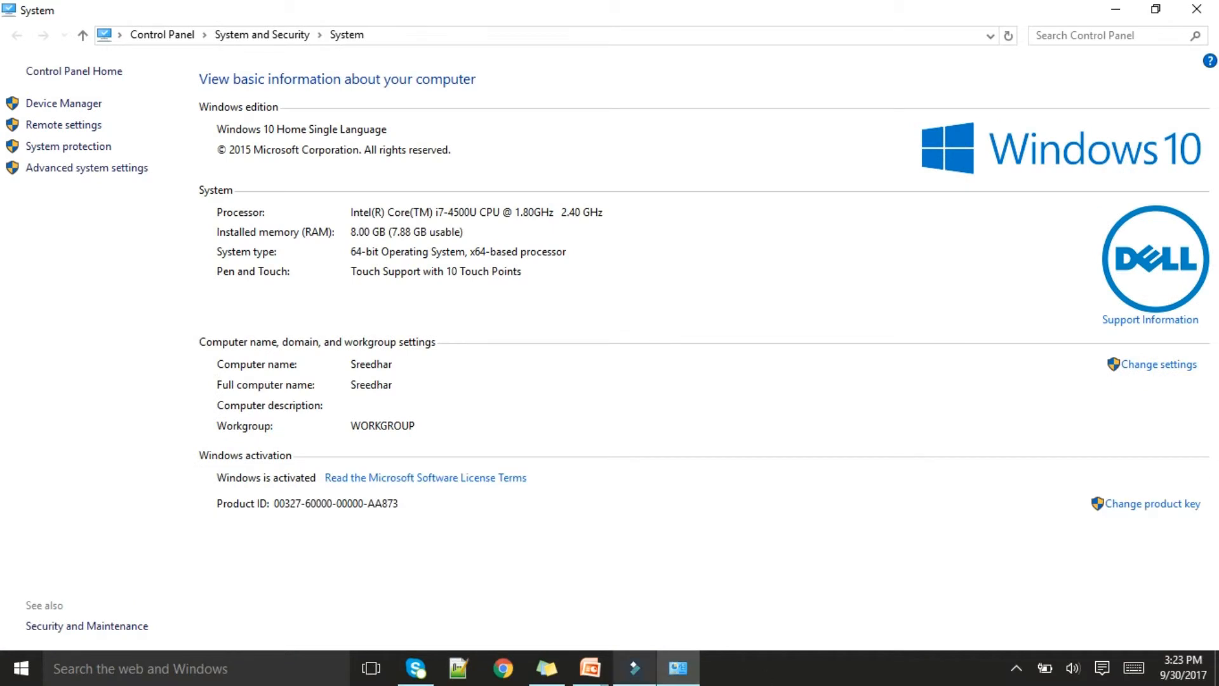
Open the Python27 folder on the C: drive in File Explorer and display its full path
{"action": "left_click", "coordinate": [23, 668]}
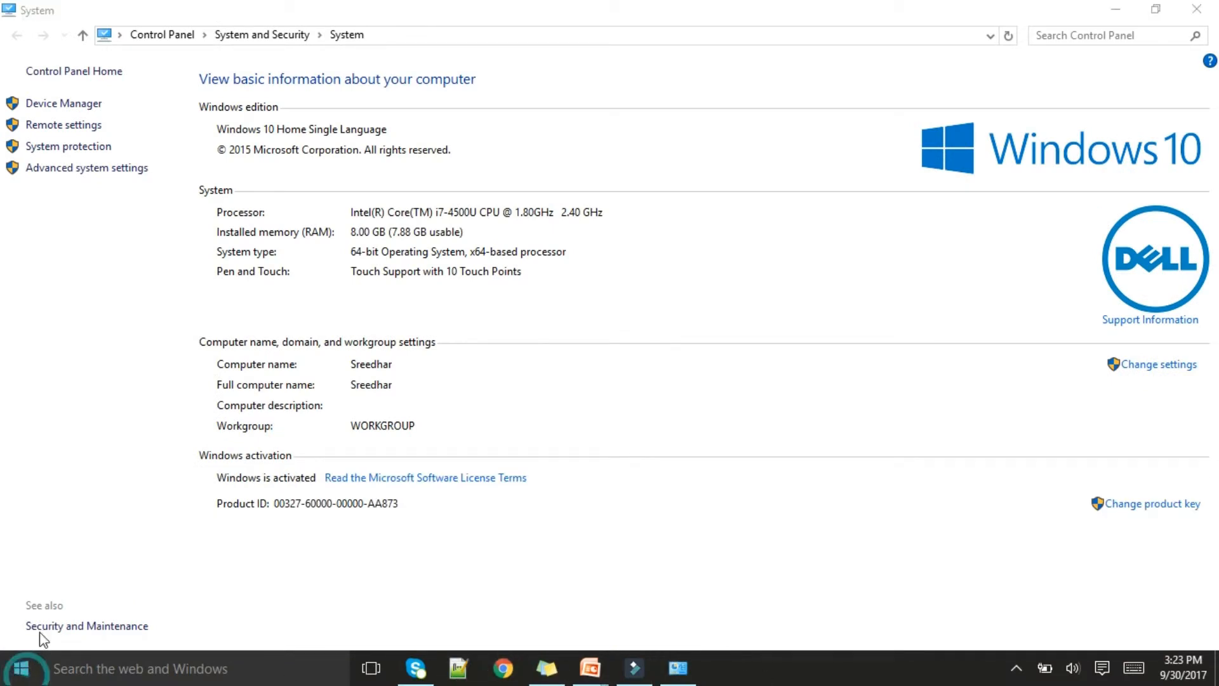
{"action": "left_click", "coordinate": [38, 534]}
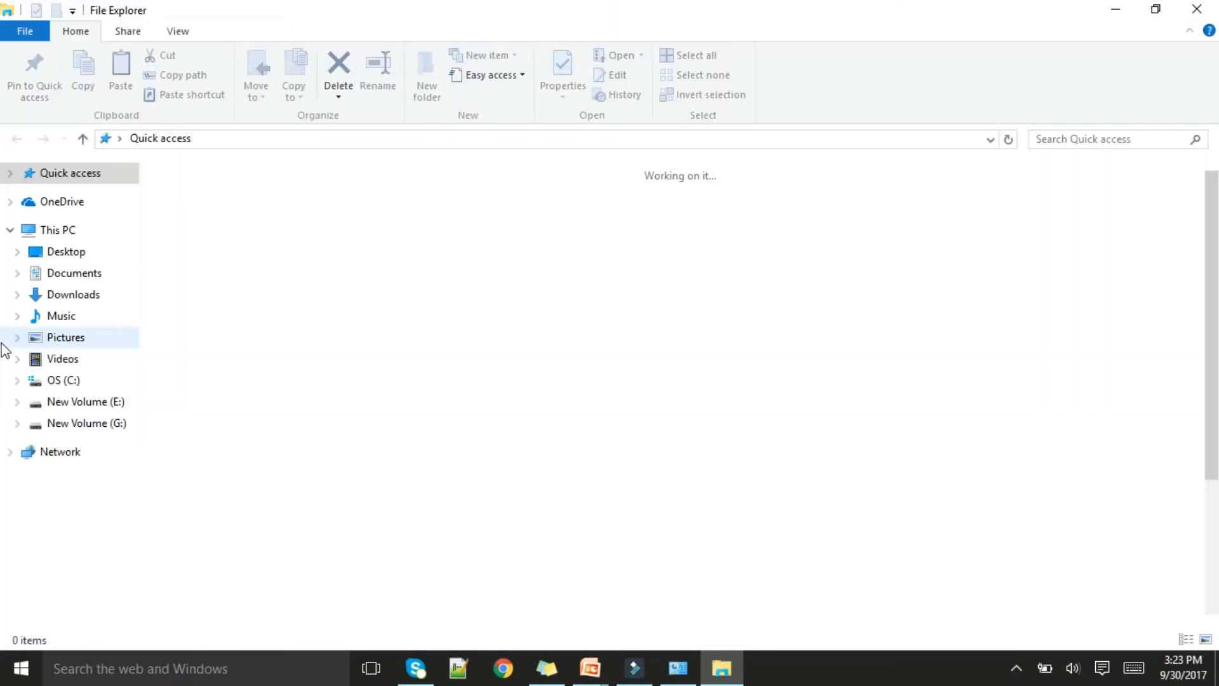
{"action": "left_click", "coordinate": [75, 379]}
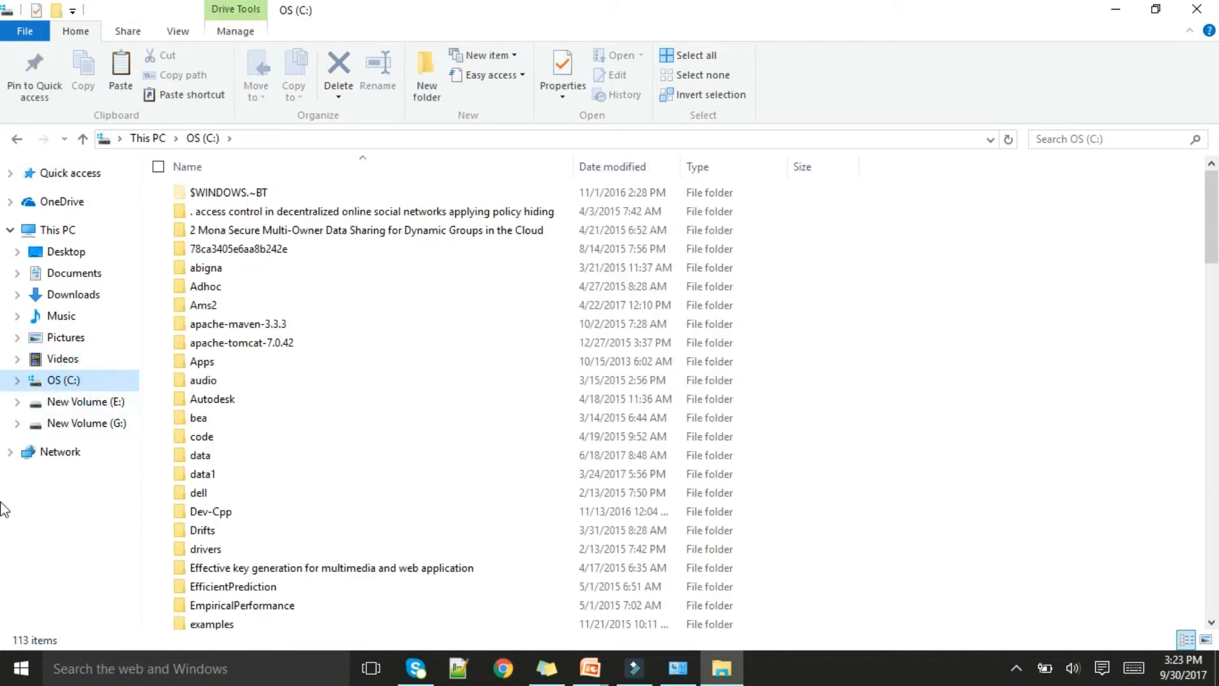
{"action": "scroll", "coordinate": [353, 557], "scroll_direction": "down", "scroll_amount": 8}
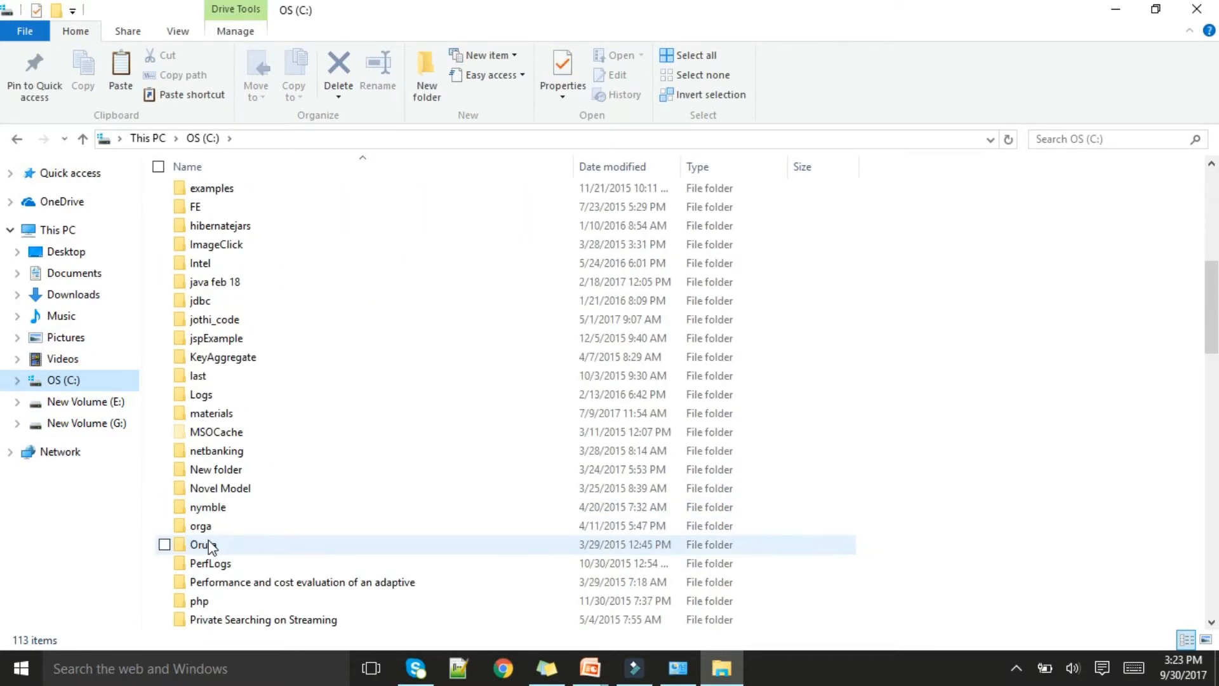
{"action": "scroll", "coordinate": [216, 550], "scroll_direction": "down", "scroll_amount": 5}
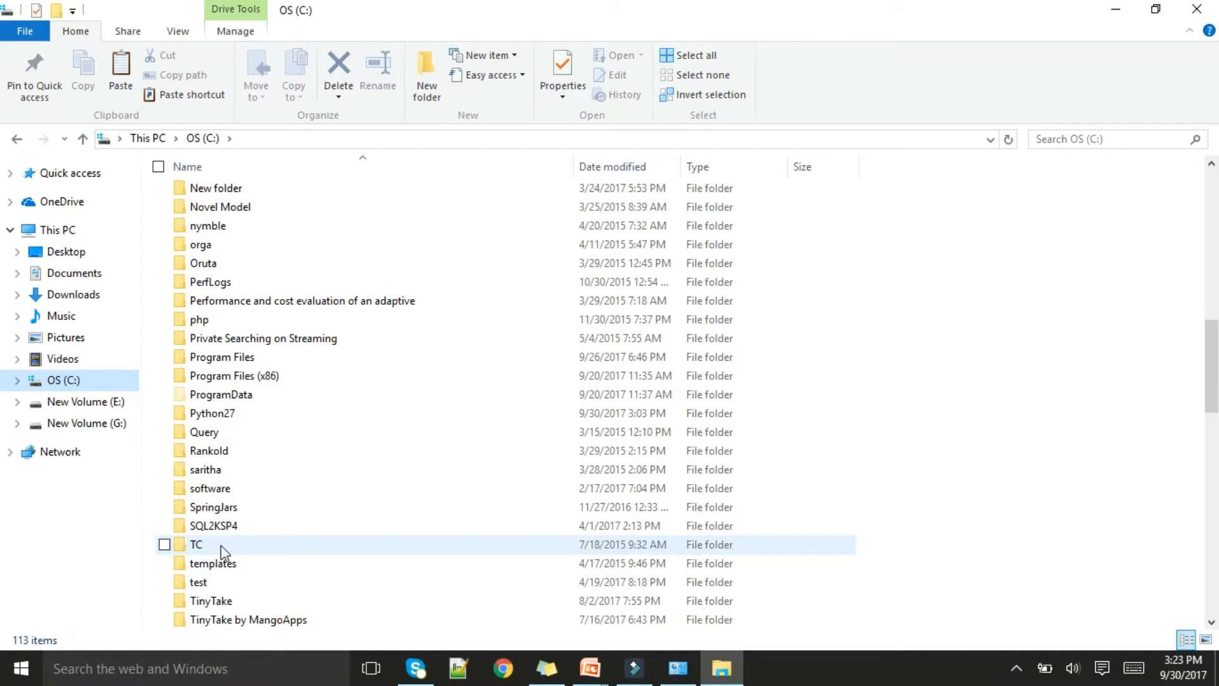
{"action": "scroll", "coordinate": [222, 551], "scroll_direction": "down", "scroll_amount": 6}
{"action": "scroll", "coordinate": [250, 544], "scroll_direction": "up", "scroll_amount": 10}
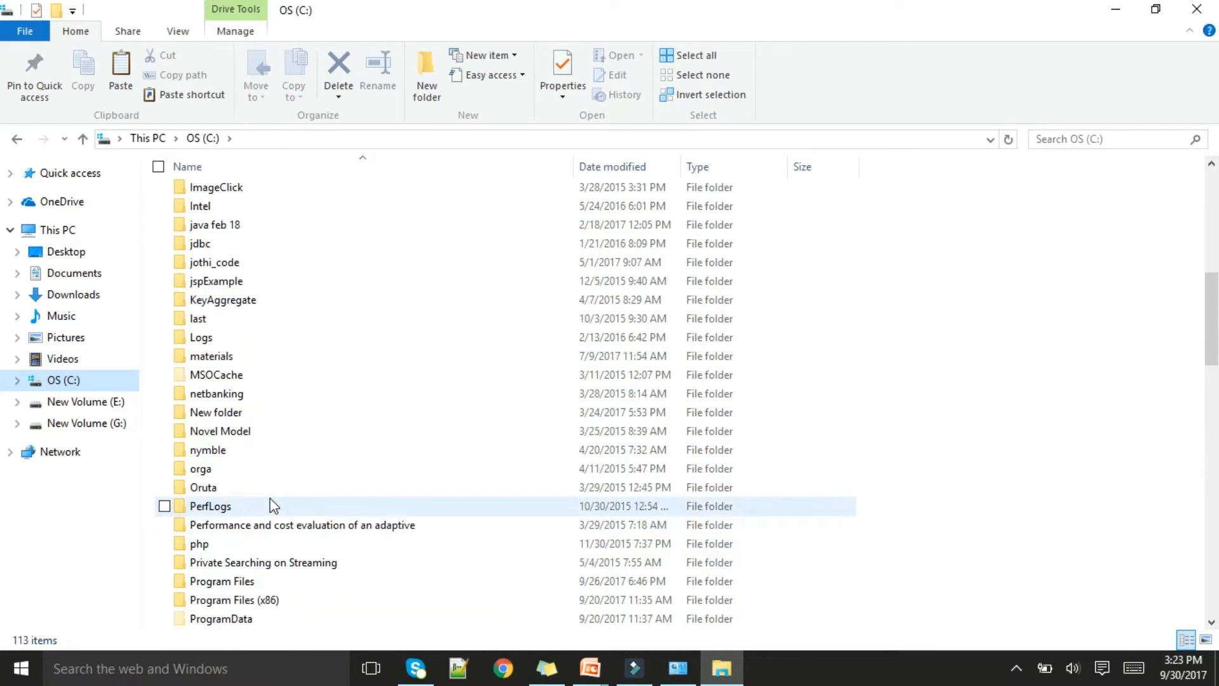
{"action": "scroll", "coordinate": [279, 506], "scroll_direction": "down", "scroll_amount": 1}
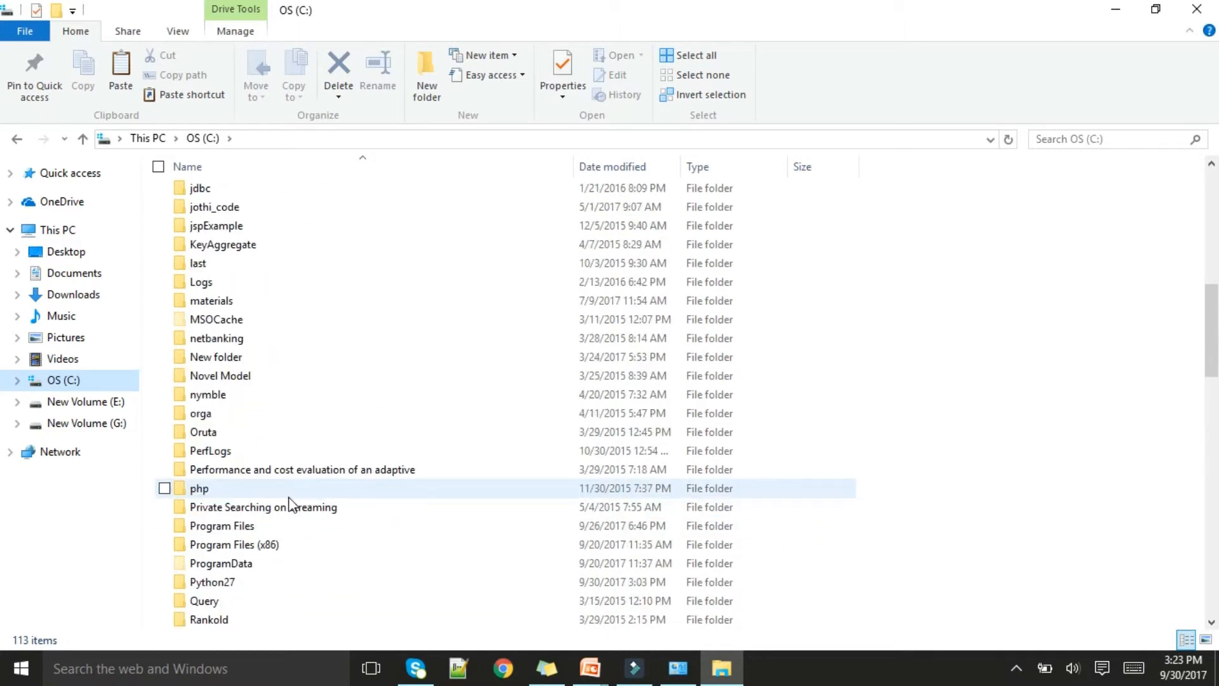
{"action": "double_click", "coordinate": [212, 582]}
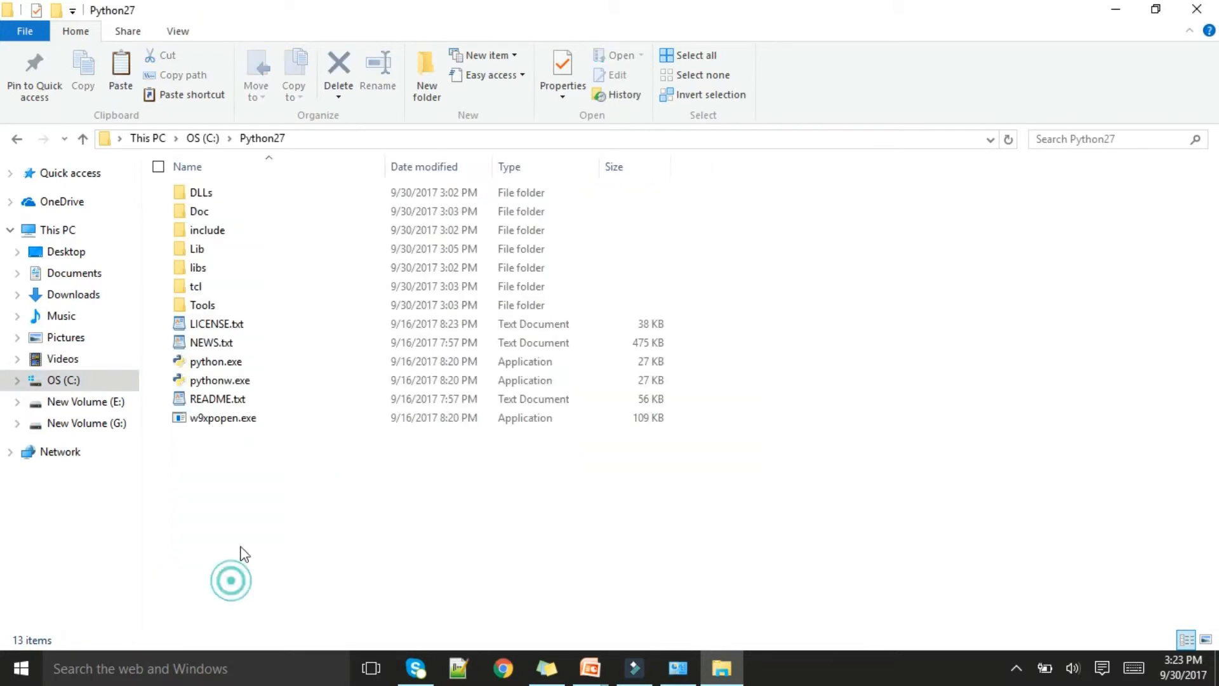
{"action": "left_click", "coordinate": [372, 139]}
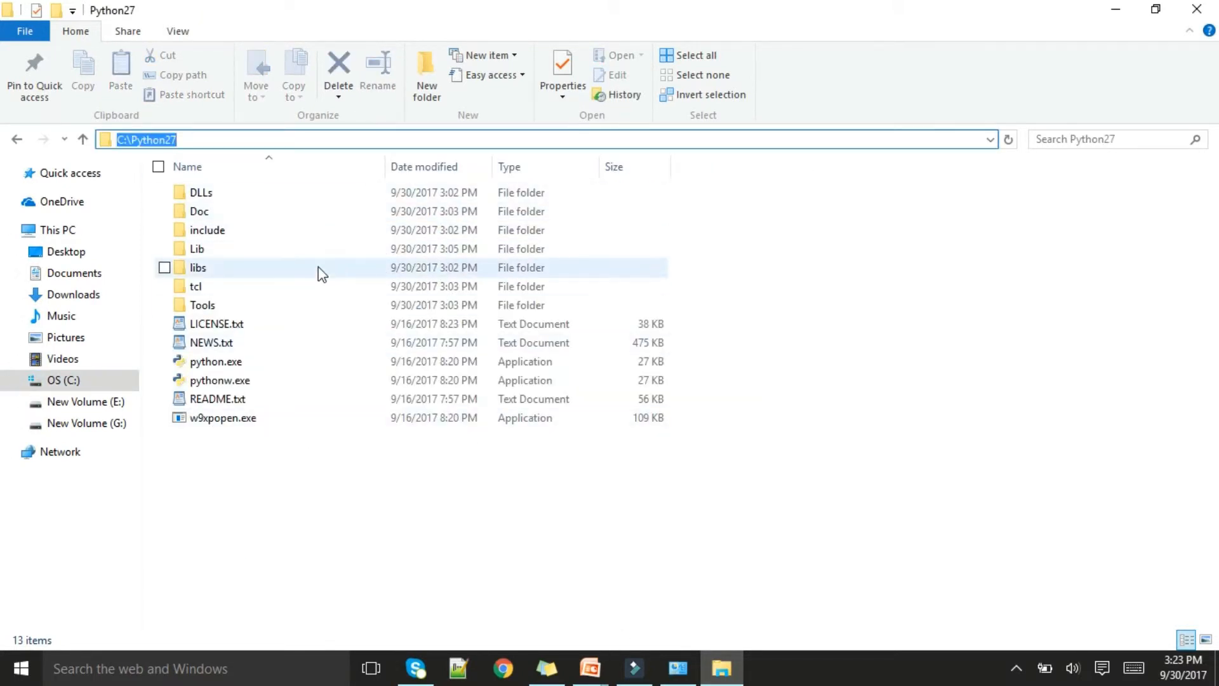
Look up the Python36 installation folder inside Program Files and display its full path
{"action": "left_click", "coordinate": [26, 136]}
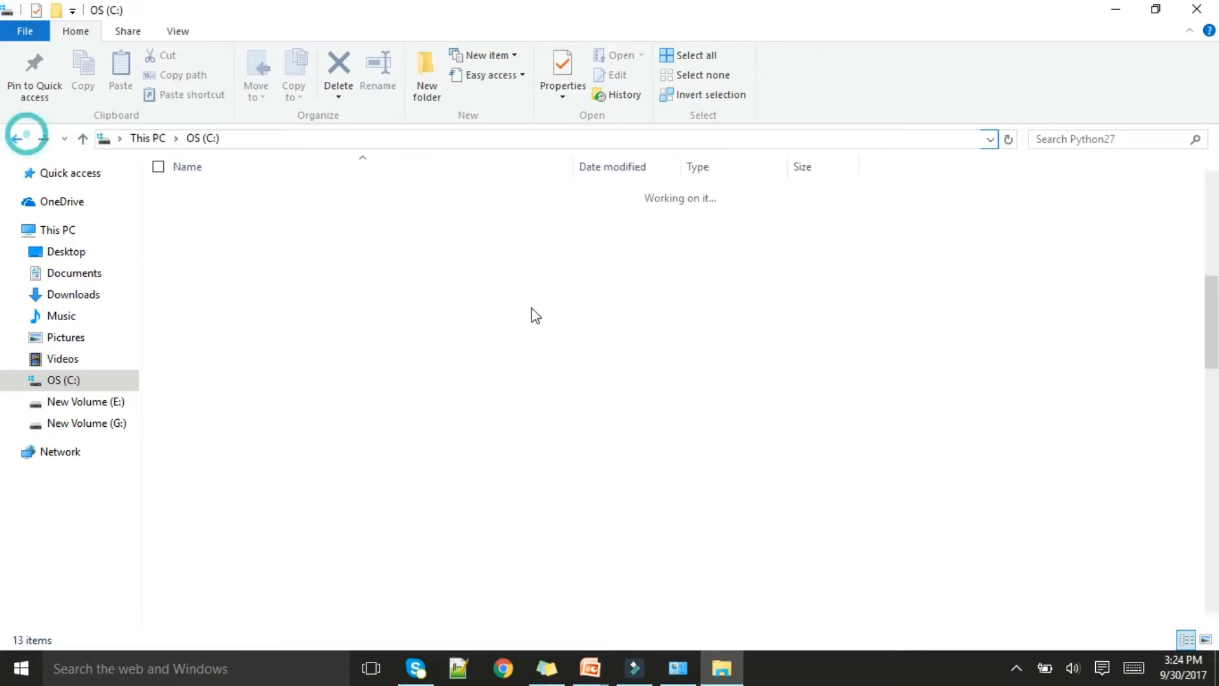
{"action": "double_click", "coordinate": [247, 551]}
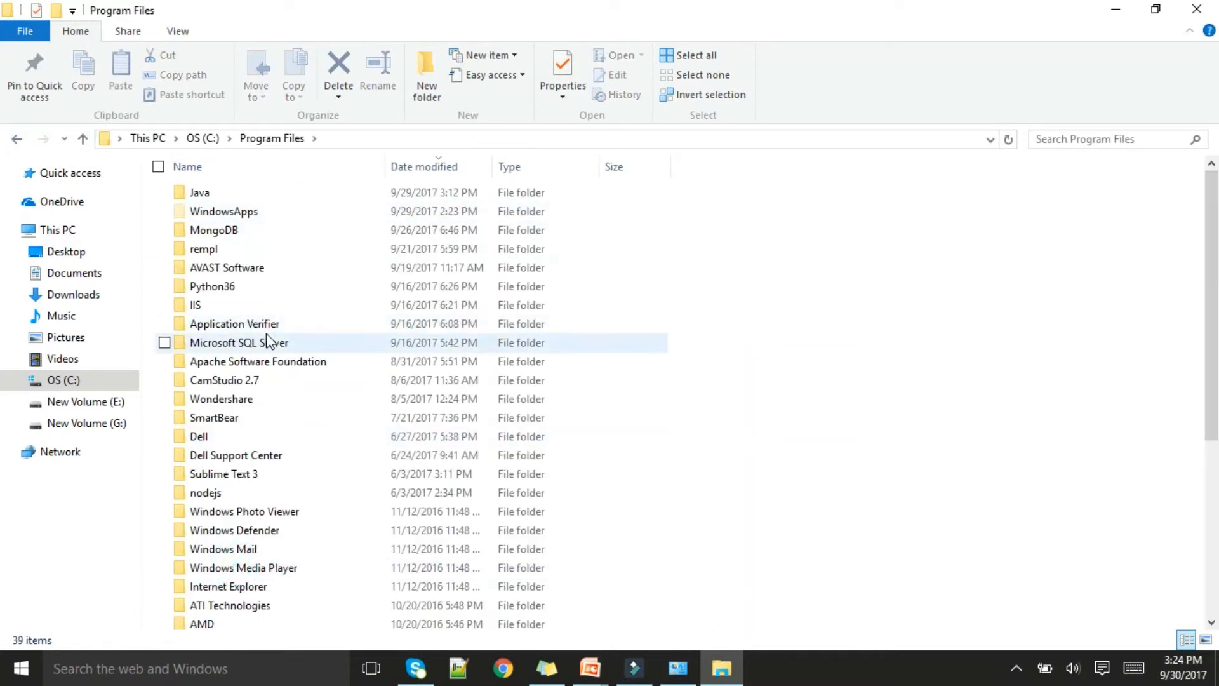
{"action": "scroll", "coordinate": [272, 482], "scroll_direction": "down", "scroll_amount": 4}
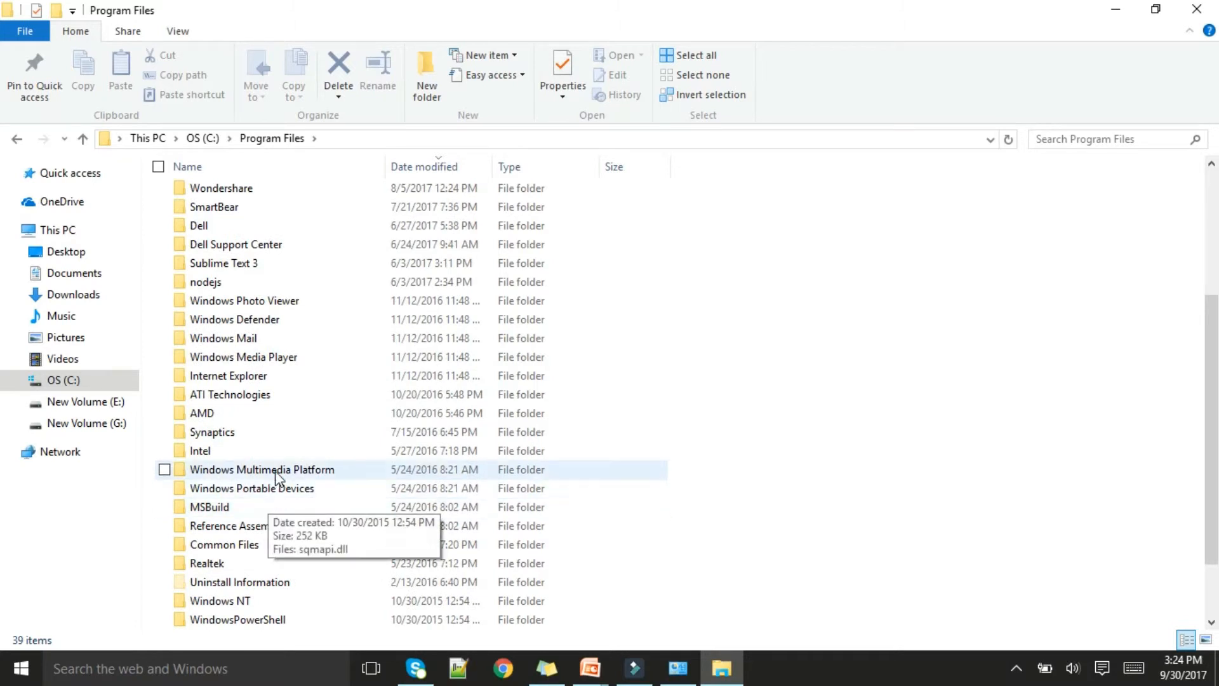
{"action": "scroll", "coordinate": [276, 471], "scroll_direction": "down", "scroll_amount": 2}
{"action": "scroll", "coordinate": [251, 388], "scroll_direction": "up", "scroll_amount": 5}
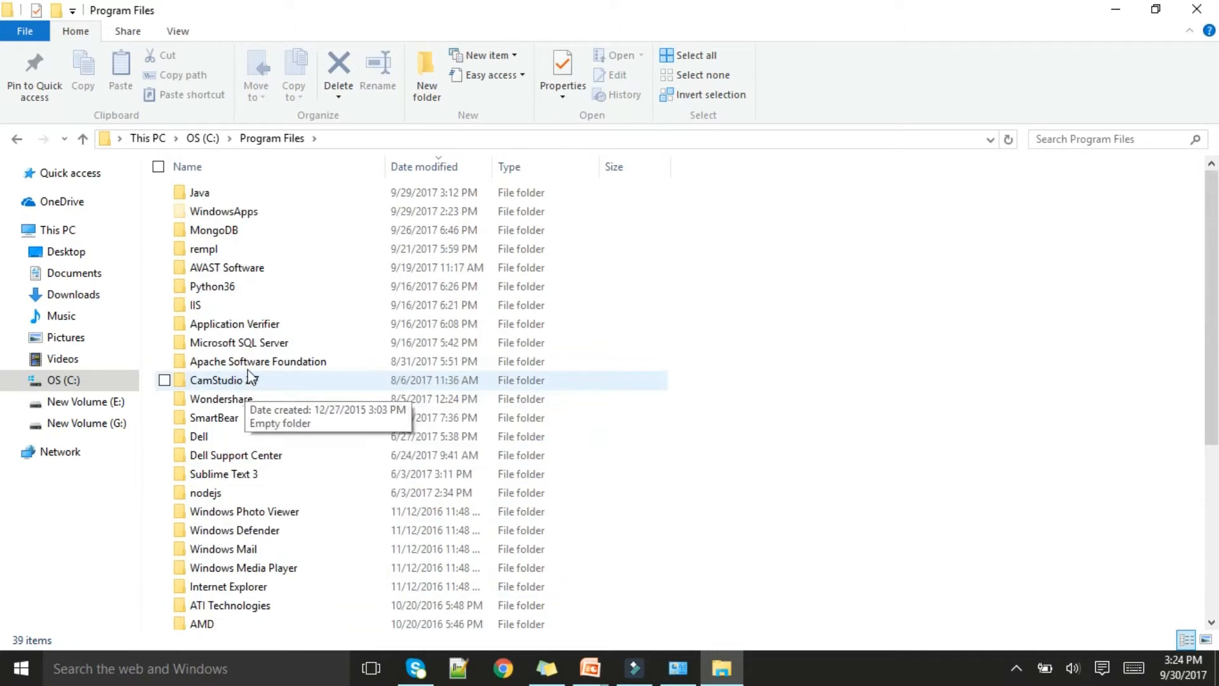
{"action": "double_click", "coordinate": [235, 288]}
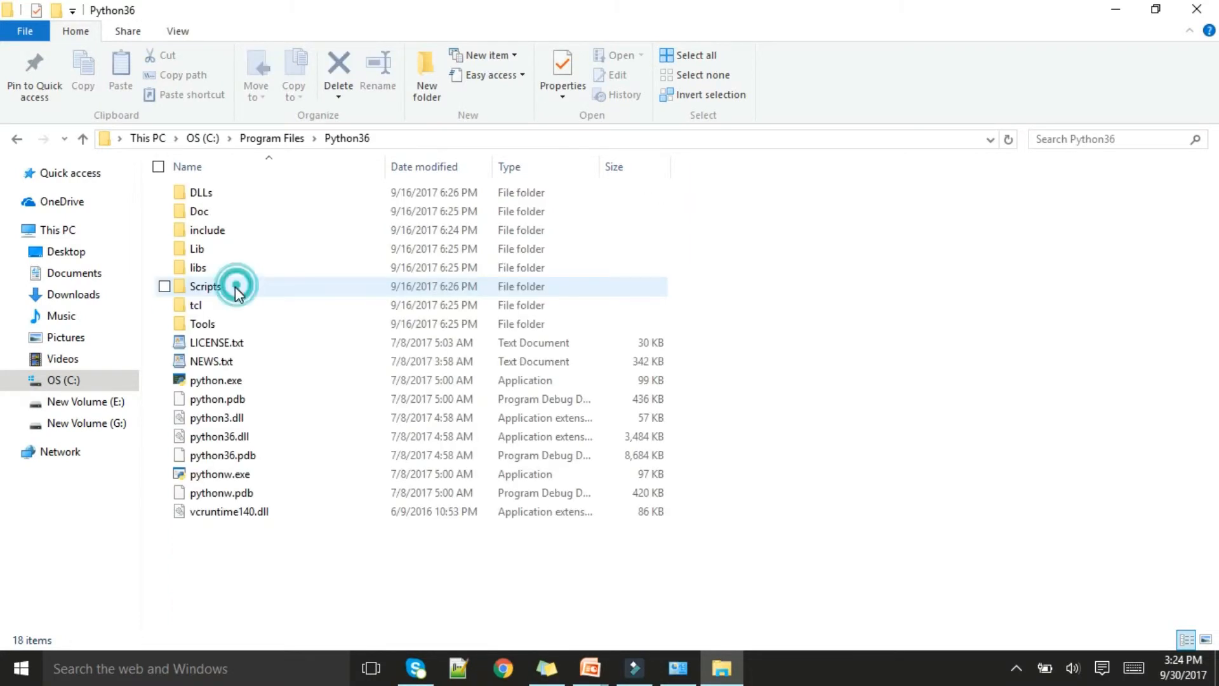
{"action": "left_click", "coordinate": [407, 142]}
Return to the C:\Python27 folder, select its full path and close File Explorer
{"action": "left_click", "coordinate": [17, 140]}
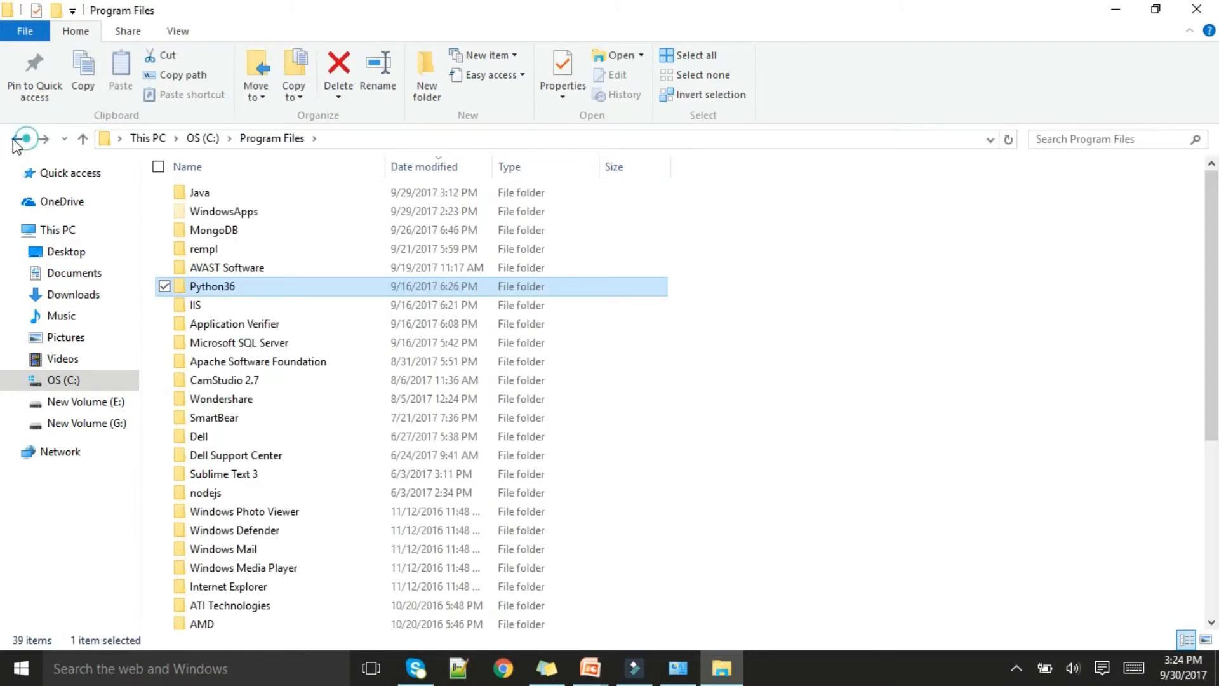
{"action": "left_click", "coordinate": [17, 140]}
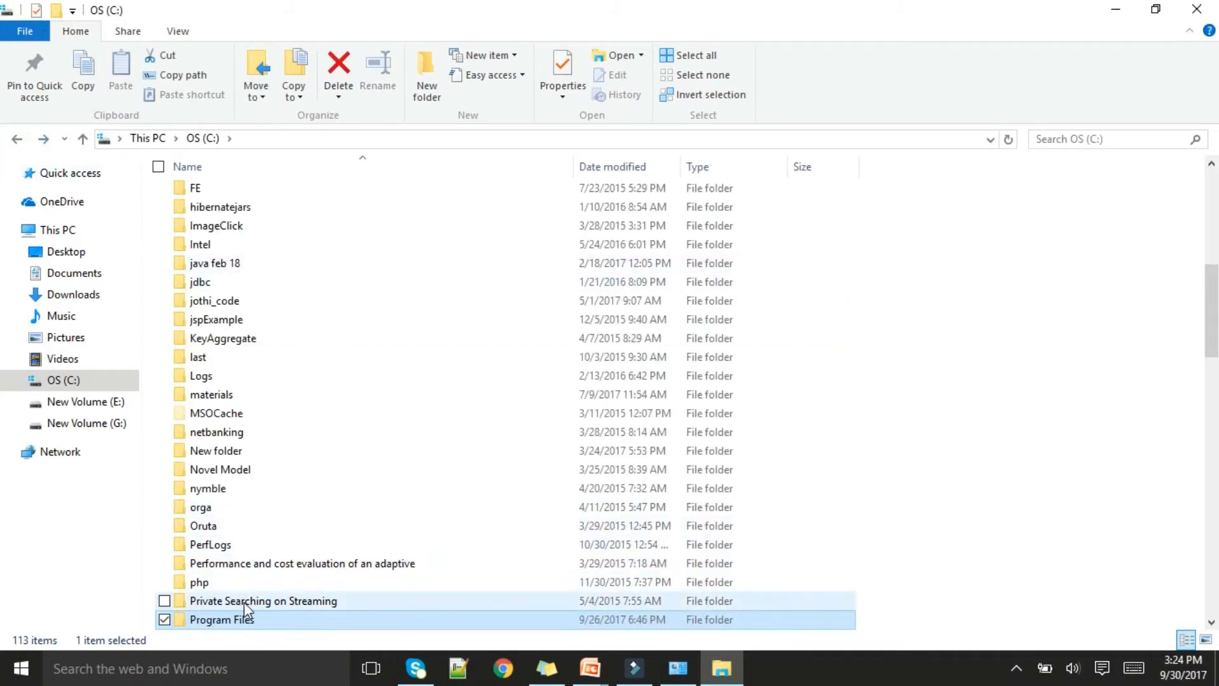
{"action": "scroll", "coordinate": [247, 609], "scroll_direction": "down", "scroll_amount": 2}
{"action": "double_click", "coordinate": [222, 564]}
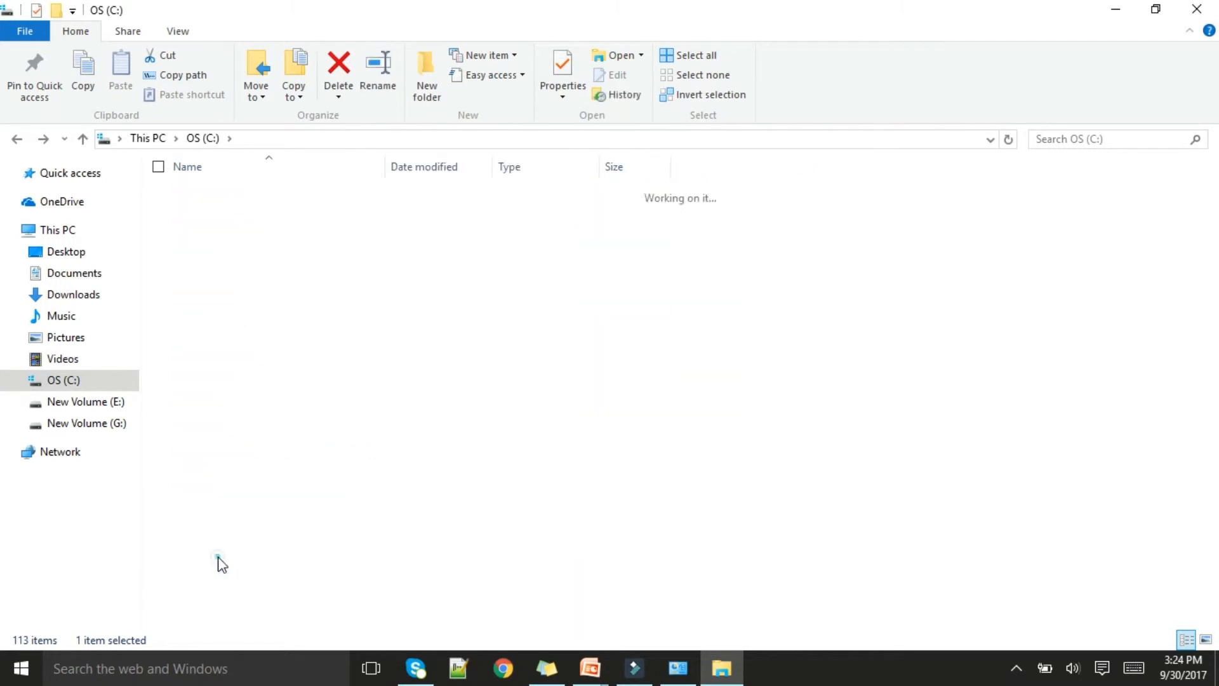
{"action": "left_click", "coordinate": [334, 138]}
{"action": "key", "text": "ctrl+c"}
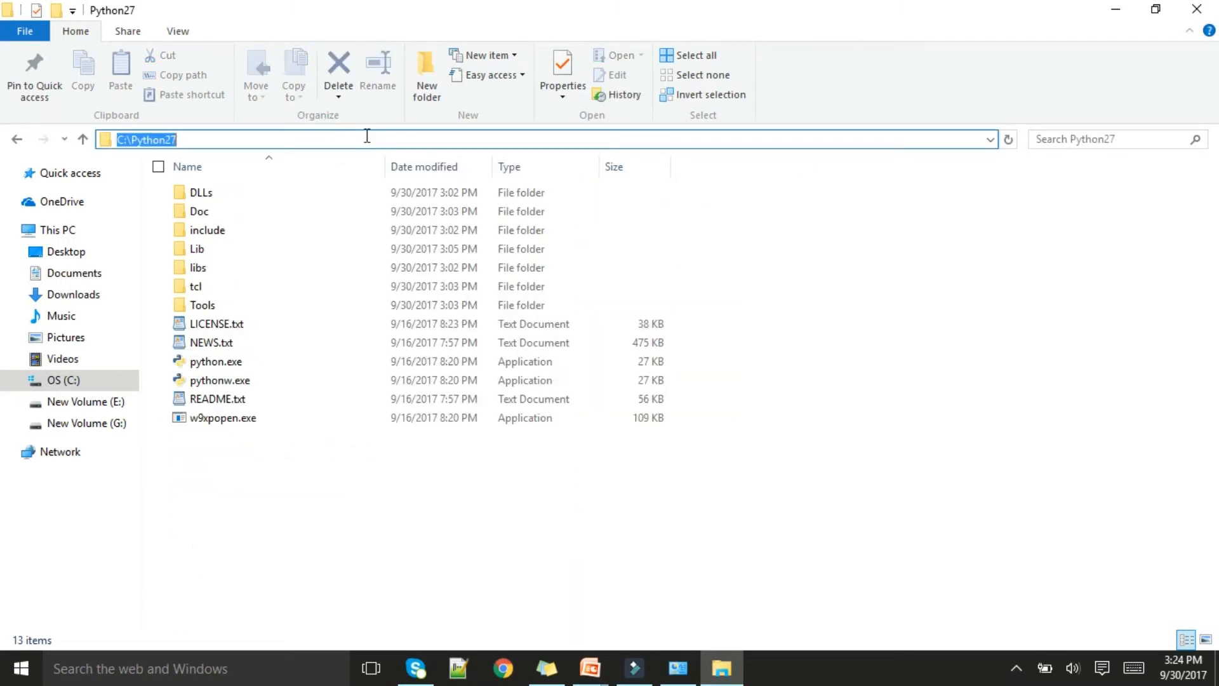
{"action": "left_click", "coordinate": [1197, 11]}
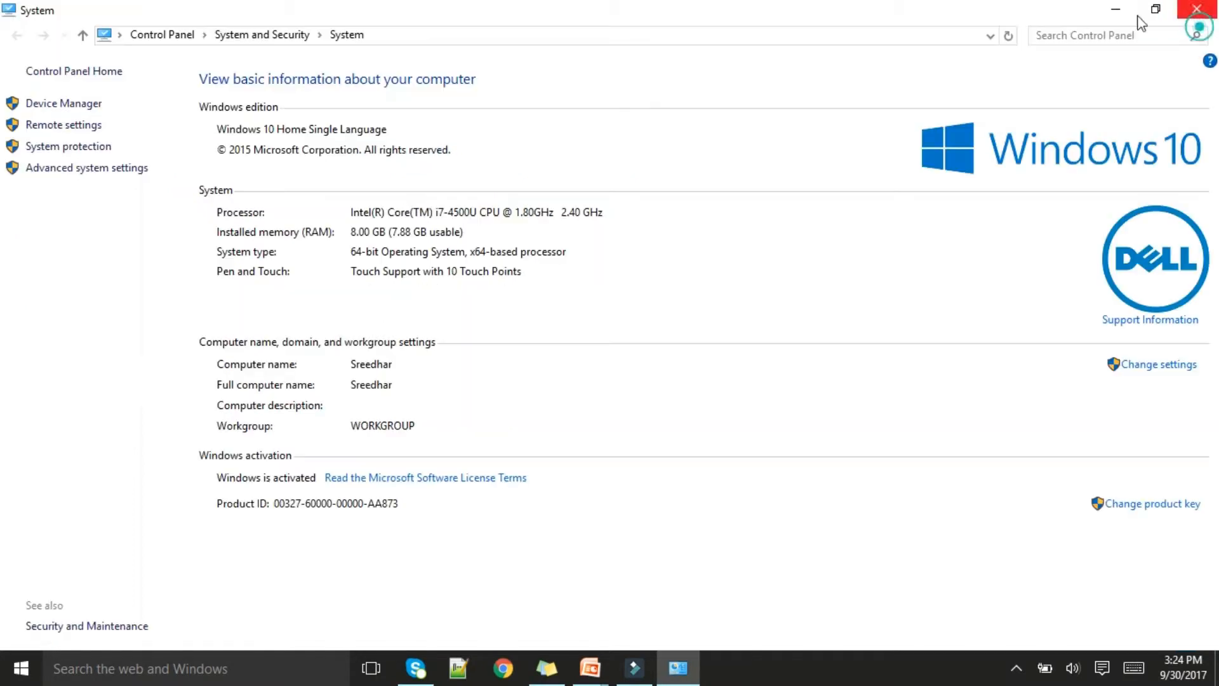
Open the Environment Variables from the advanced system settings and open the system variable Path for editing
{"action": "left_click", "coordinate": [81, 170]}
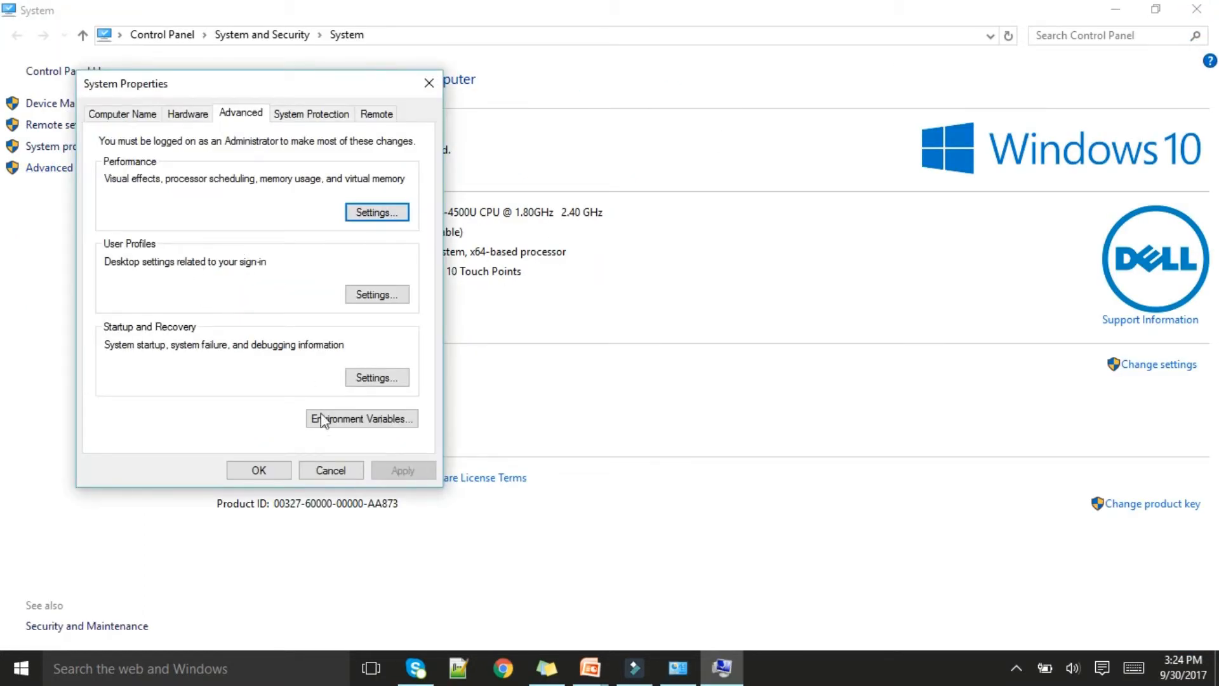
{"action": "left_click", "coordinate": [361, 424]}
{"action": "scroll", "coordinate": [667, 423], "scroll_direction": "down", "scroll_amount": 4}
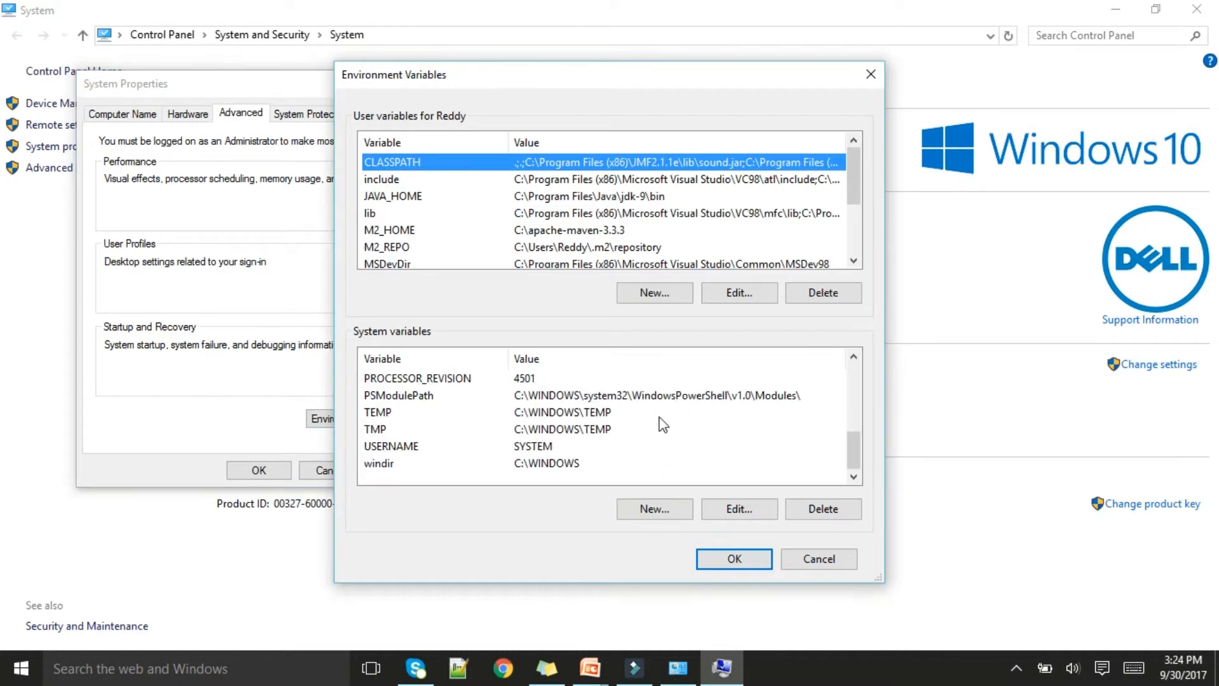
{"action": "scroll", "coordinate": [539, 436], "scroll_direction": "up", "scroll_amount": 1}
{"action": "scroll", "coordinate": [454, 430], "scroll_direction": "up", "scroll_amount": 2}
{"action": "scroll", "coordinate": [453, 429], "scroll_direction": "up", "scroll_amount": 1}
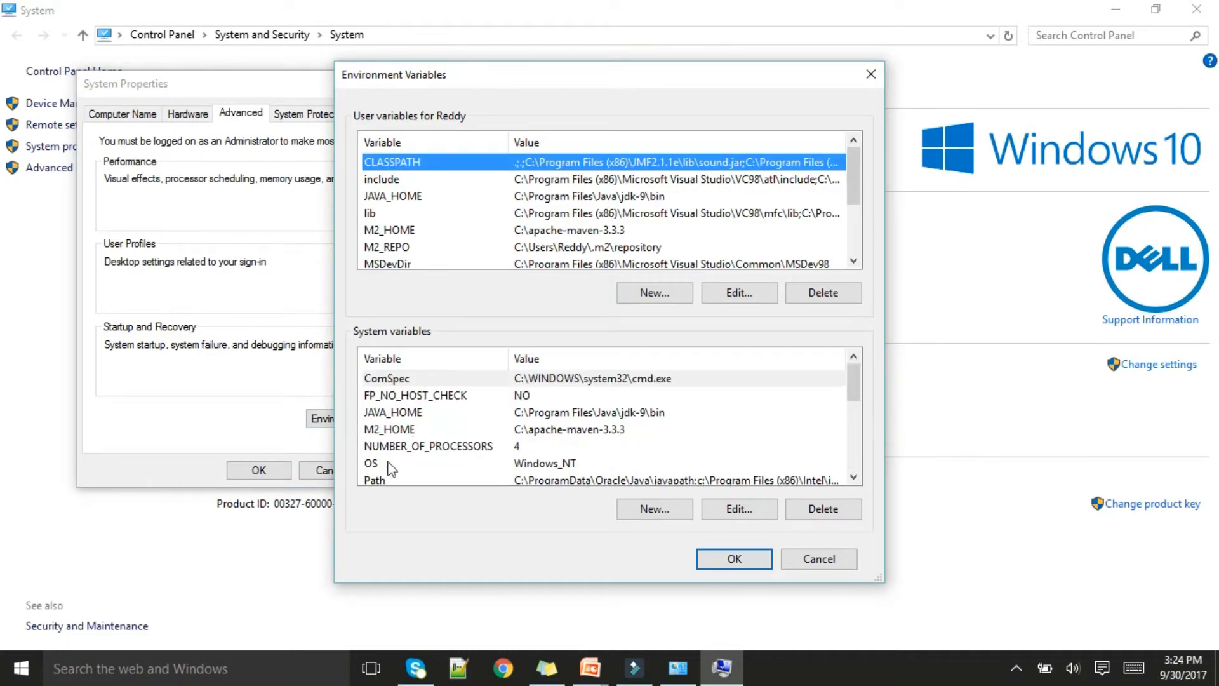
{"action": "left_click", "coordinate": [611, 482]}
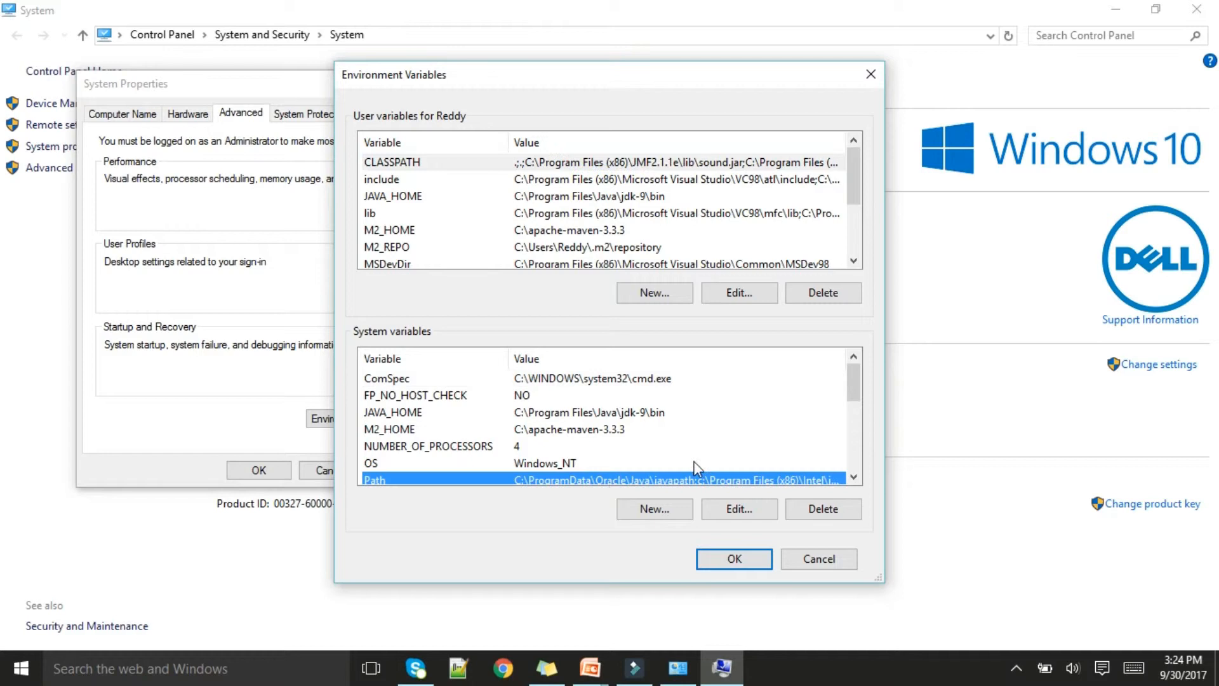
{"action": "scroll", "coordinate": [699, 438], "scroll_direction": "down", "scroll_amount": 2}
{"action": "scroll", "coordinate": [679, 432], "scroll_direction": "up", "scroll_amount": 1}
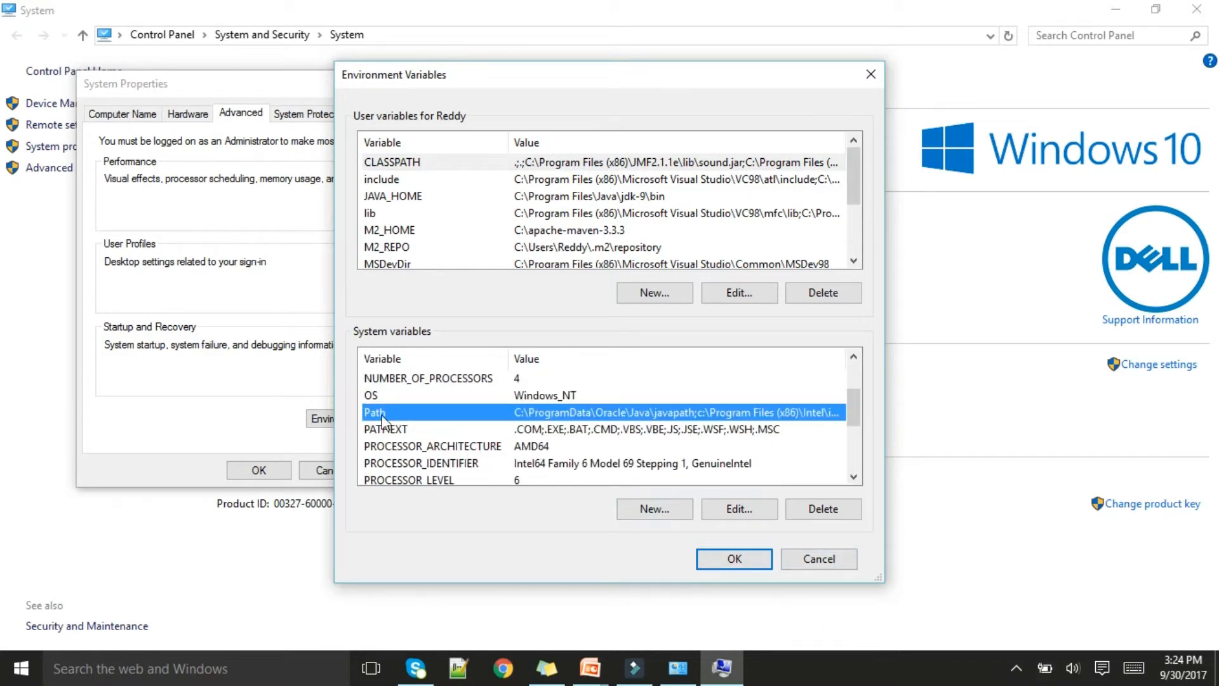
{"action": "left_click", "coordinate": [737, 512]}
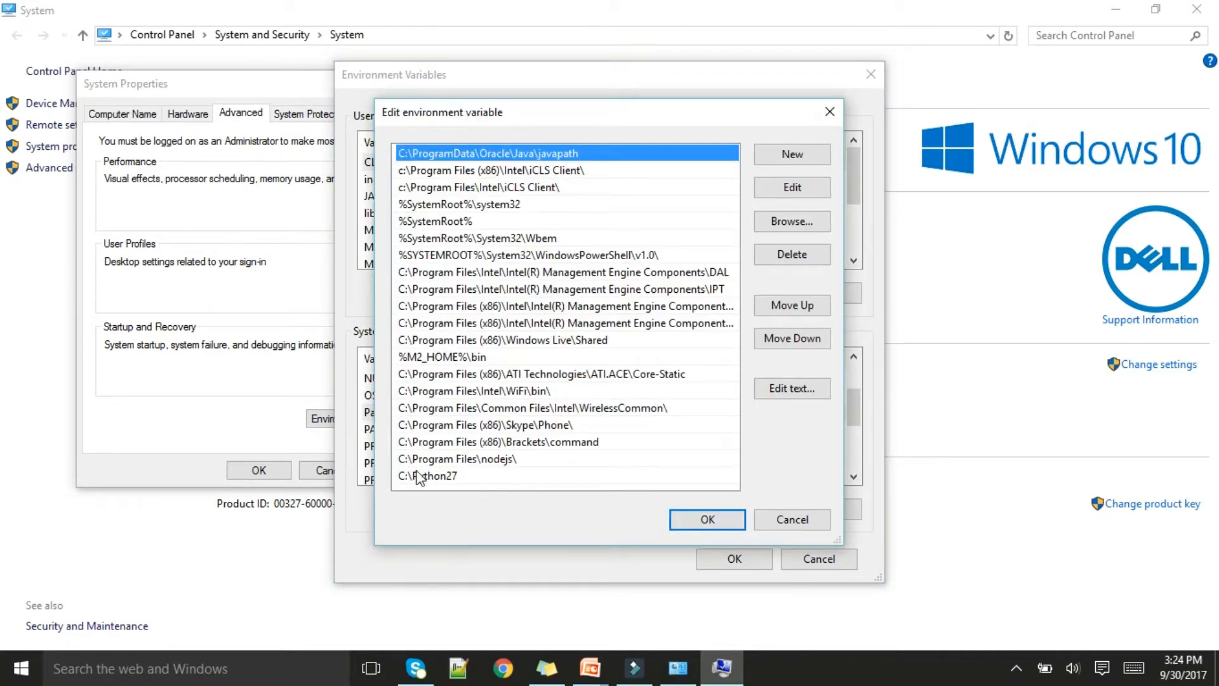
Delete the C:\Python27 entry from Path, add the copied C:\Python27 path as a new entry, and accept all the system dialogs
{"action": "left_click", "coordinate": [442, 478]}
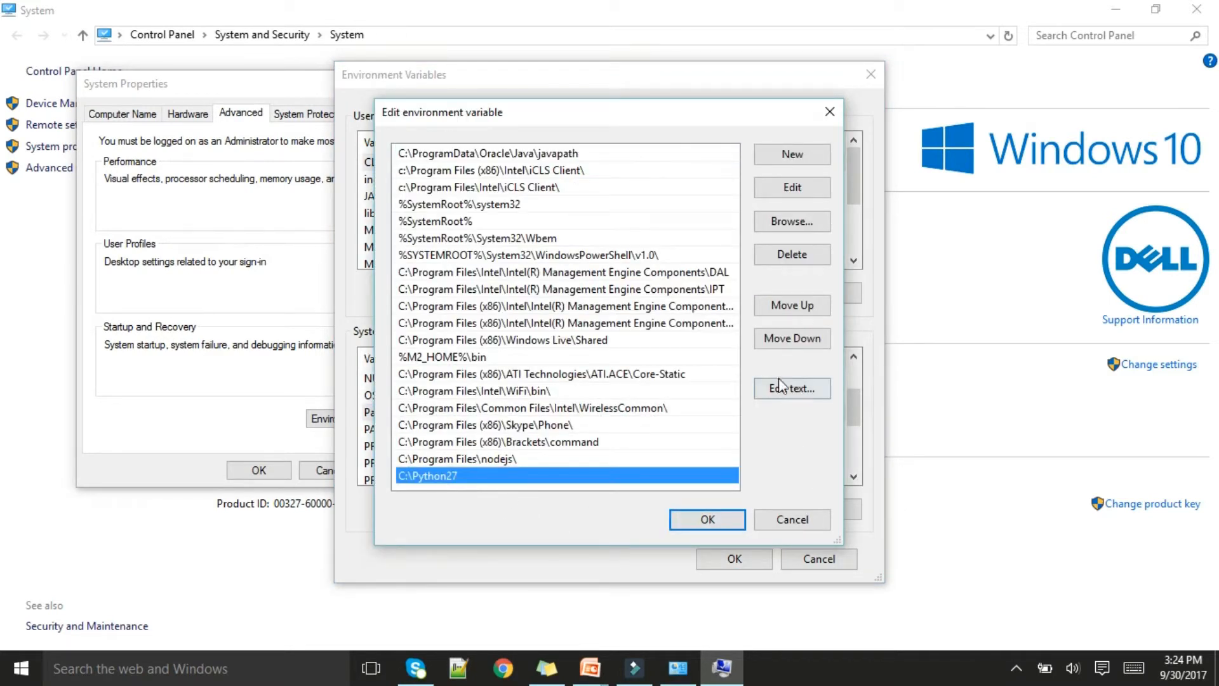
{"action": "left_click", "coordinate": [795, 257]}
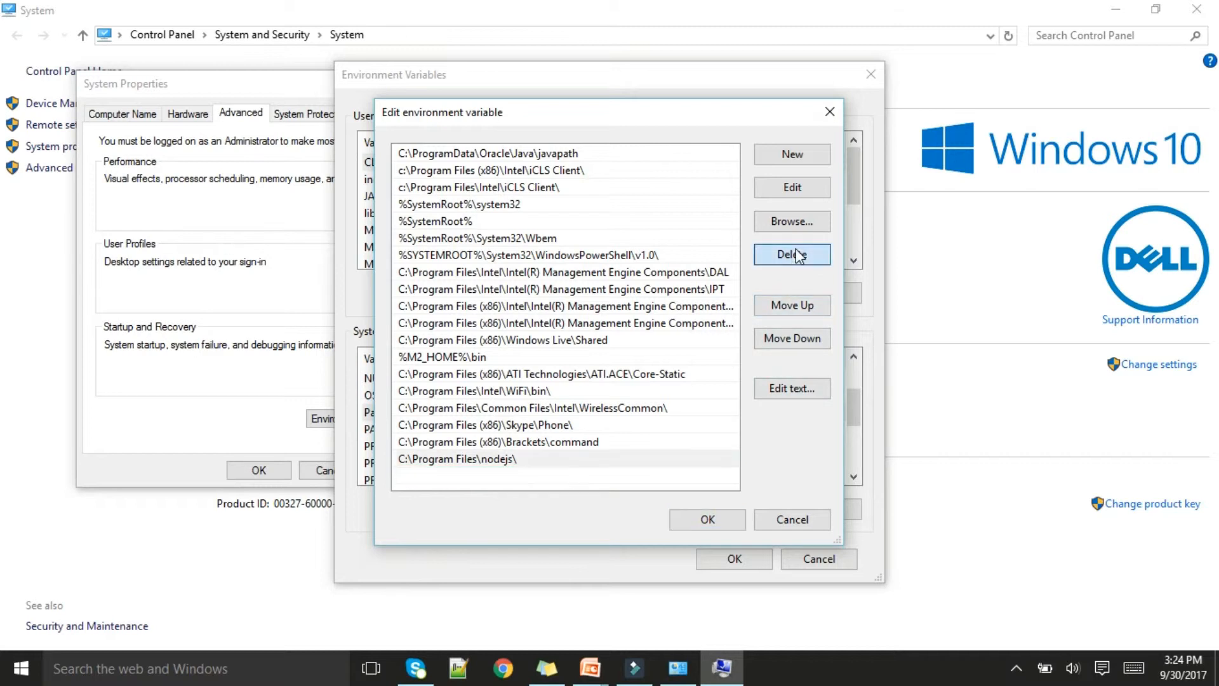
{"action": "left_click", "coordinate": [801, 157]}
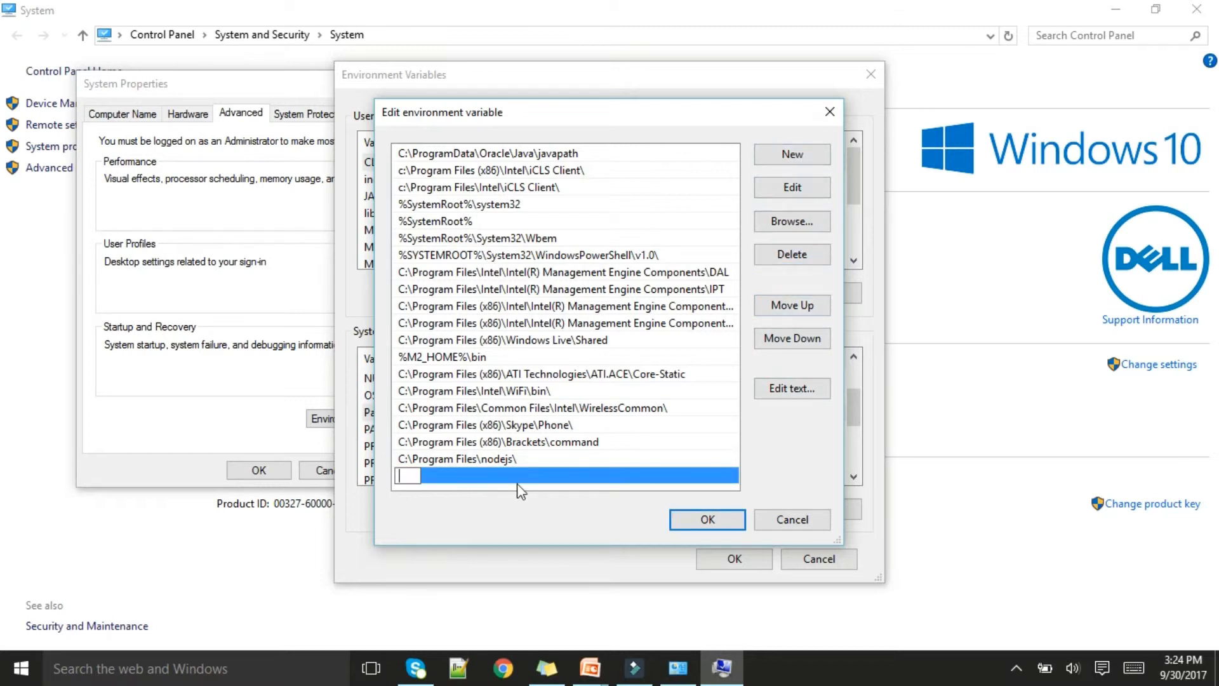
{"action": "key", "text": "ctrl+v"}
{"action": "left_click", "coordinate": [706, 521]}
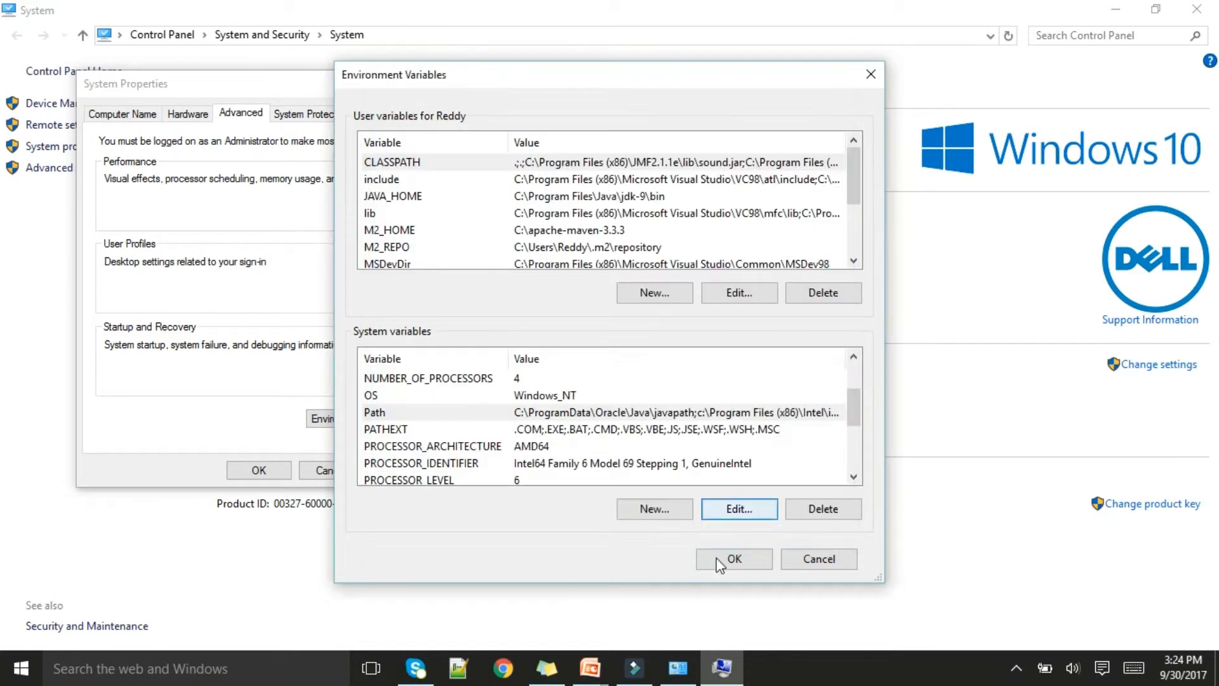
{"action": "left_click", "coordinate": [732, 560]}
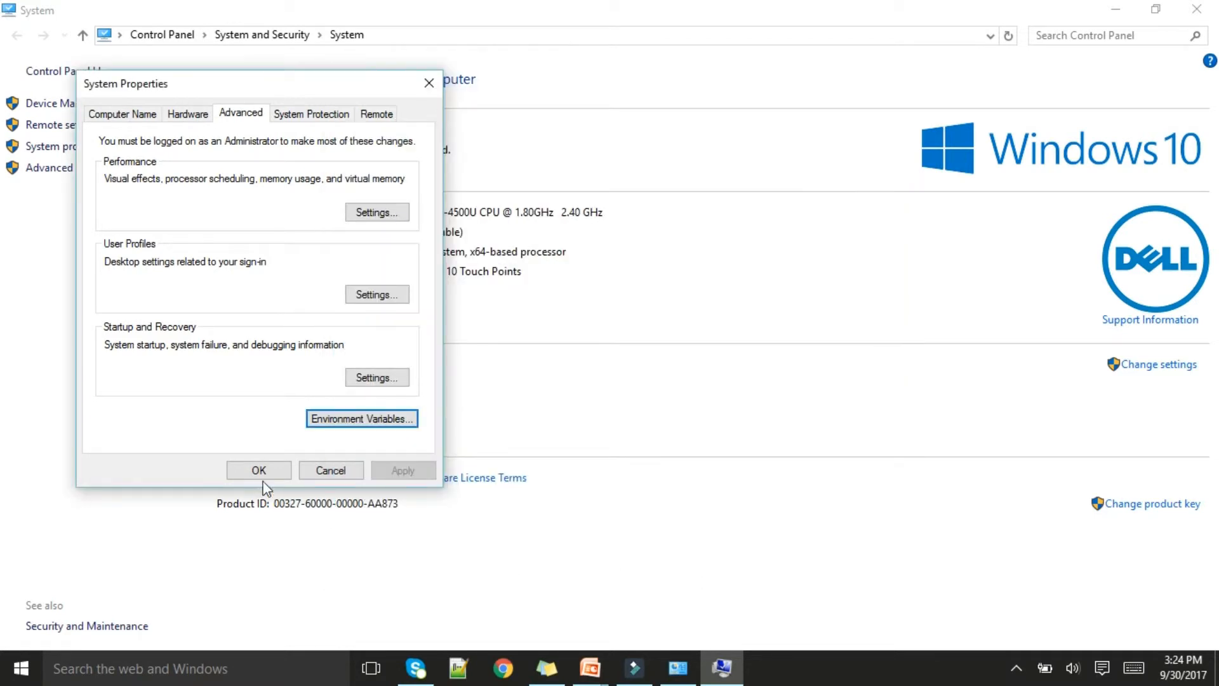
{"action": "left_click", "coordinate": [258, 470]}
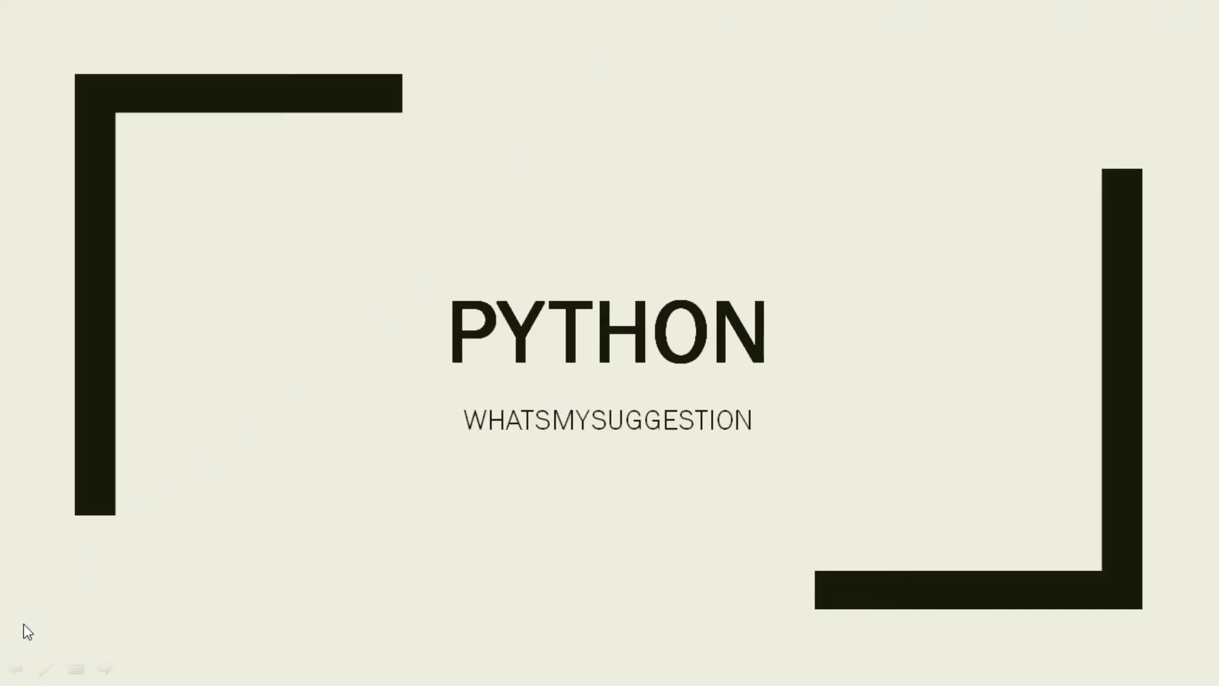
Launch IDLE (Python GUI), run print "hello" in the shell and close it
{"action": "key", "text": "super"}
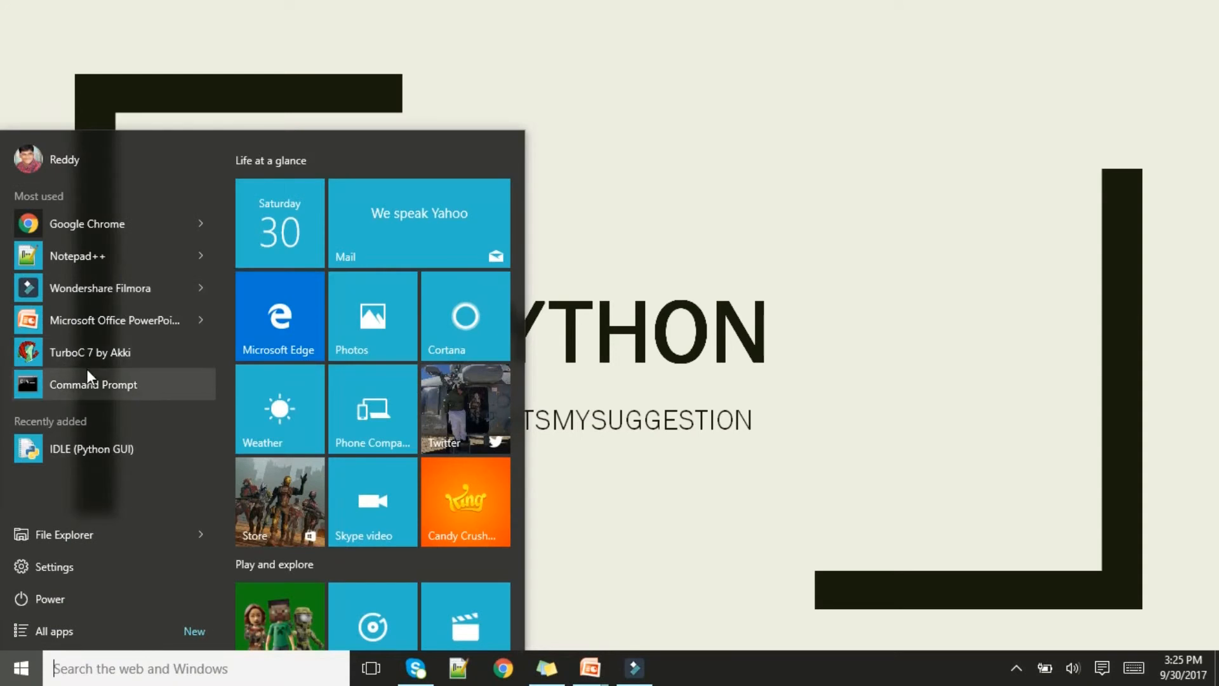
{"action": "left_click", "coordinate": [106, 451]}
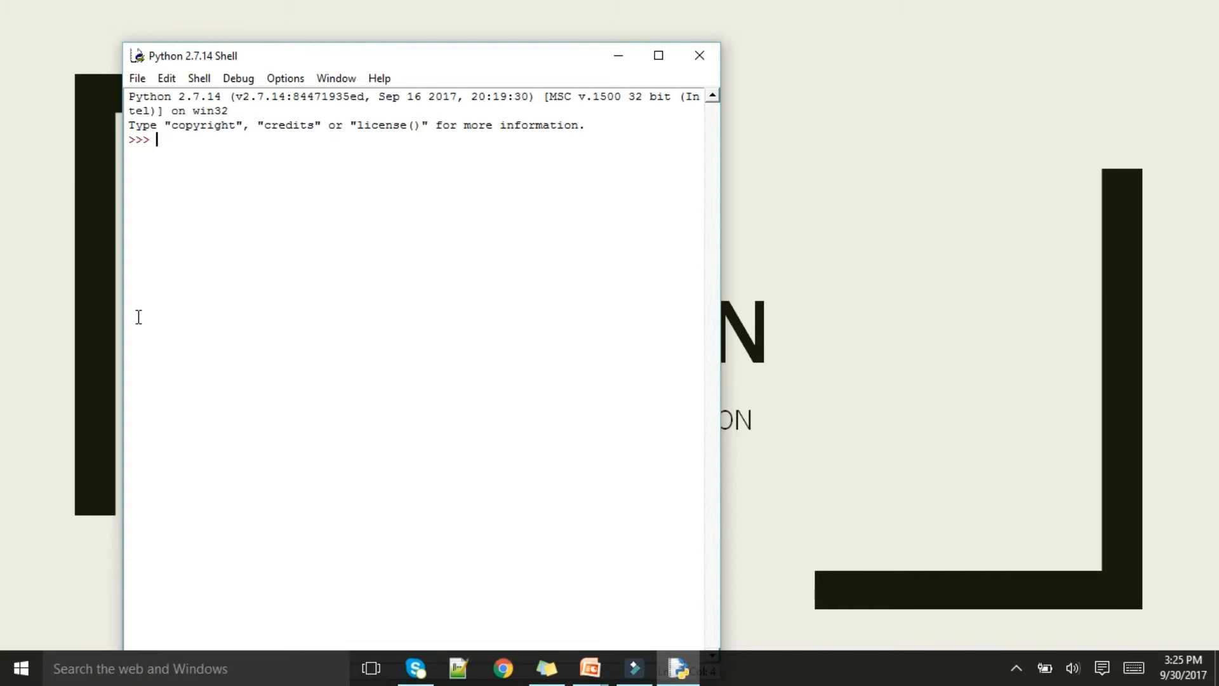
{"action": "type", "text": "print \"hello"}
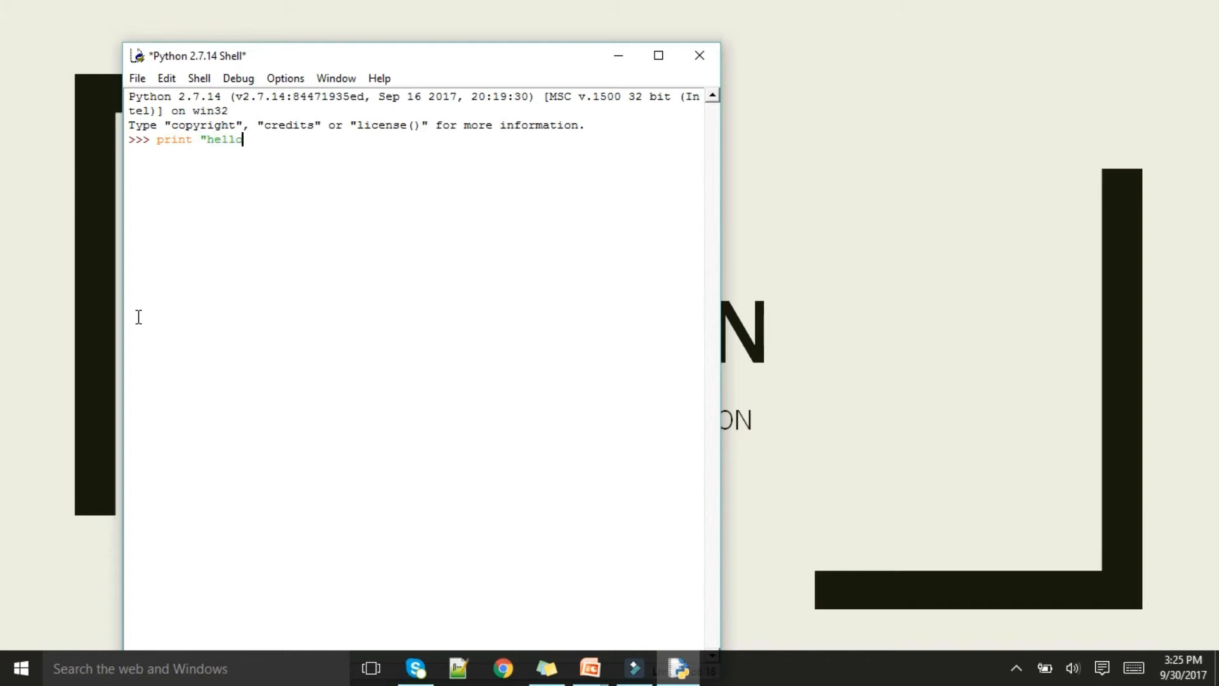
{"action": "key", "text": "Return"}
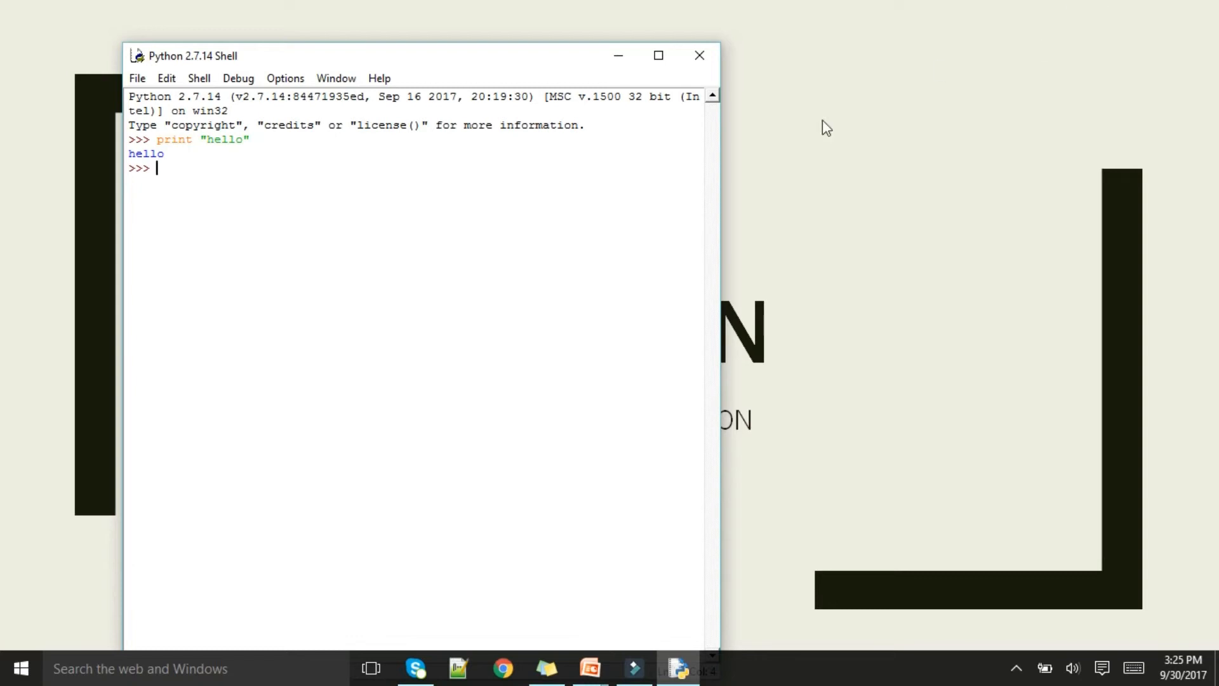
{"action": "left_click", "coordinate": [701, 57]}
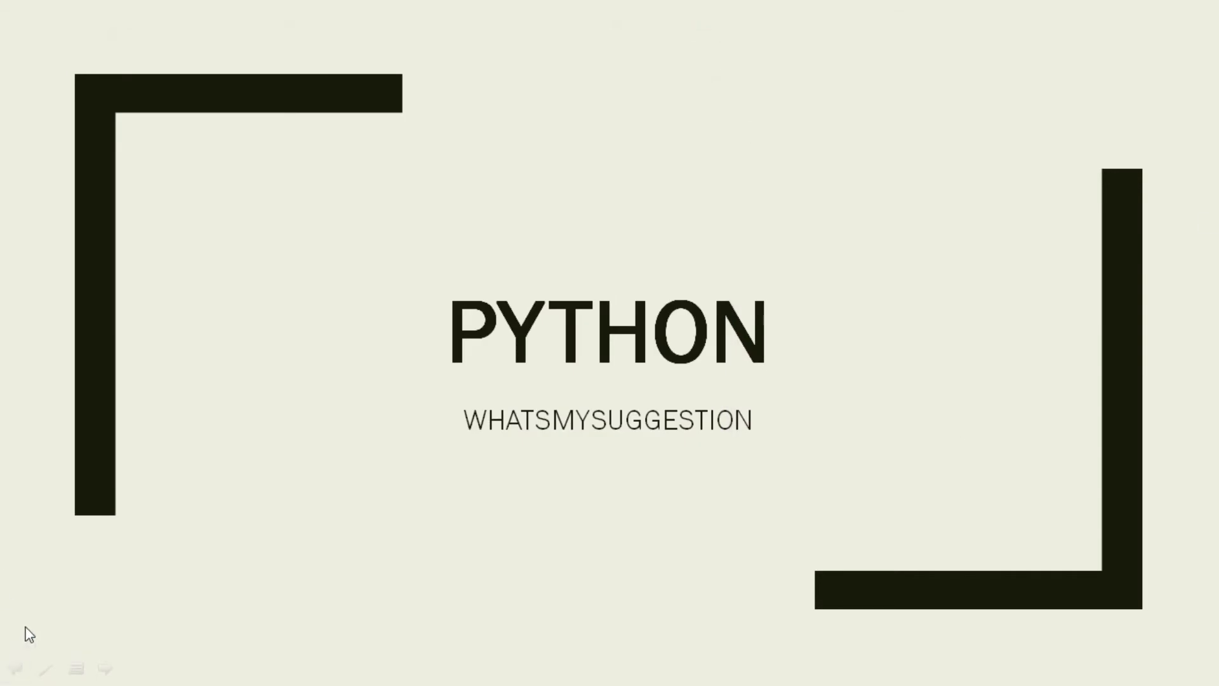
Open the python folder on the E: drive in File Explorer and open first.py in Notepad++
{"action": "key", "text": "super"}
{"action": "key", "text": "super"}
{"action": "key", "text": "super+e"}
{"action": "left_click", "coordinate": [105, 401]}
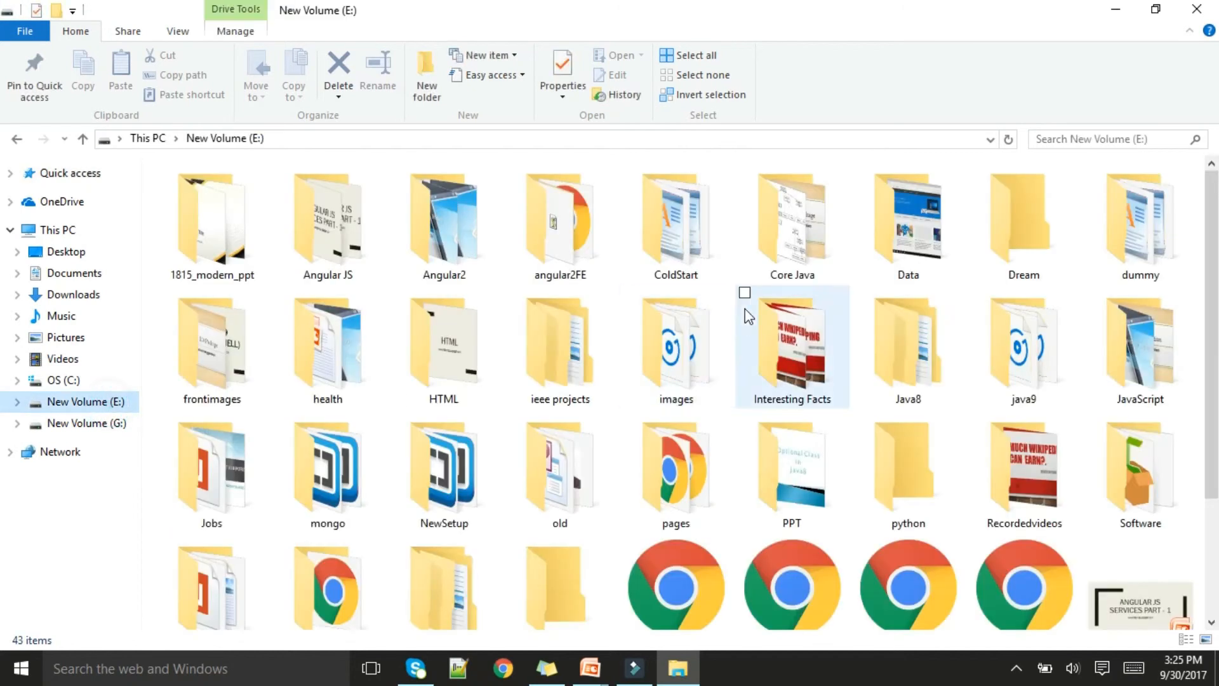
{"action": "scroll", "coordinate": [631, 332], "scroll_direction": "down", "scroll_amount": 2}
{"action": "double_click", "coordinate": [921, 315]}
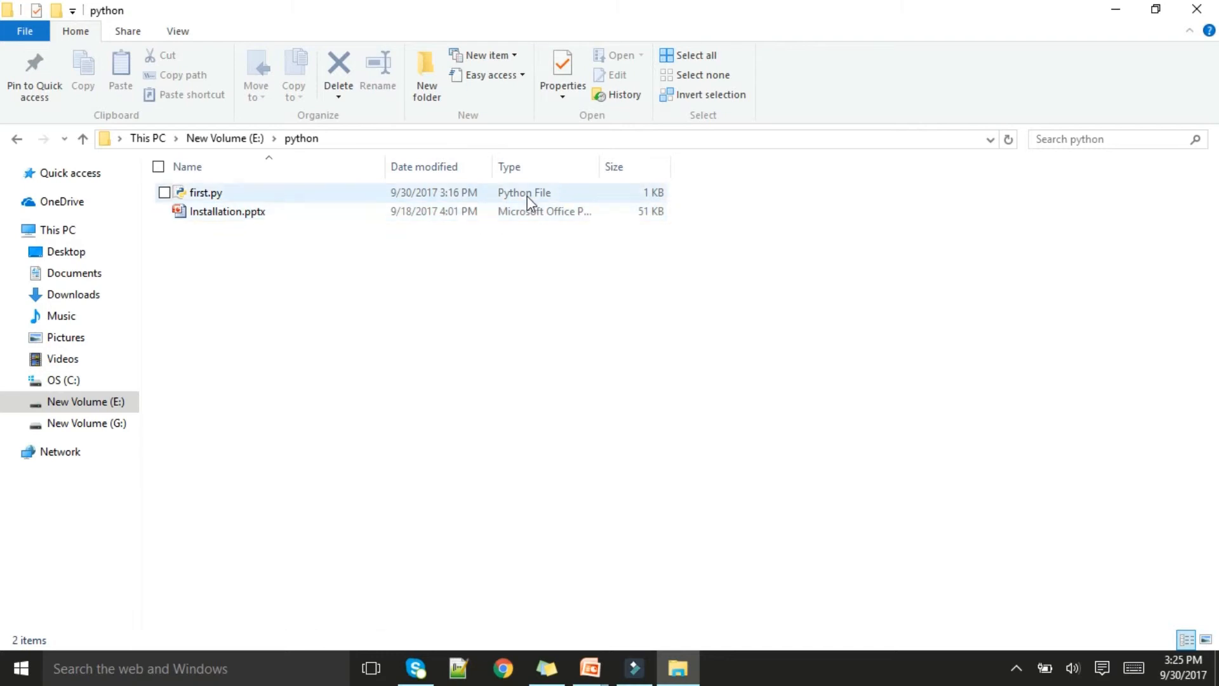
{"action": "left_click", "coordinate": [198, 195]}
{"action": "right_click", "coordinate": [198, 194]}
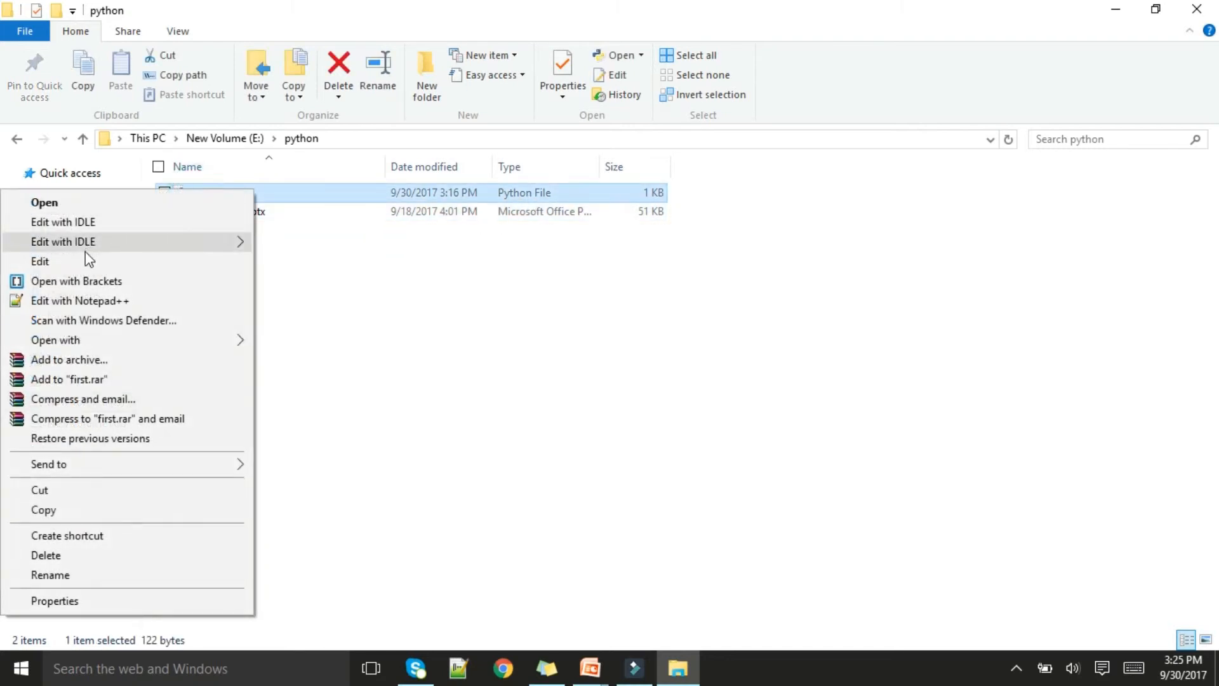
{"action": "left_click", "coordinate": [90, 300]}
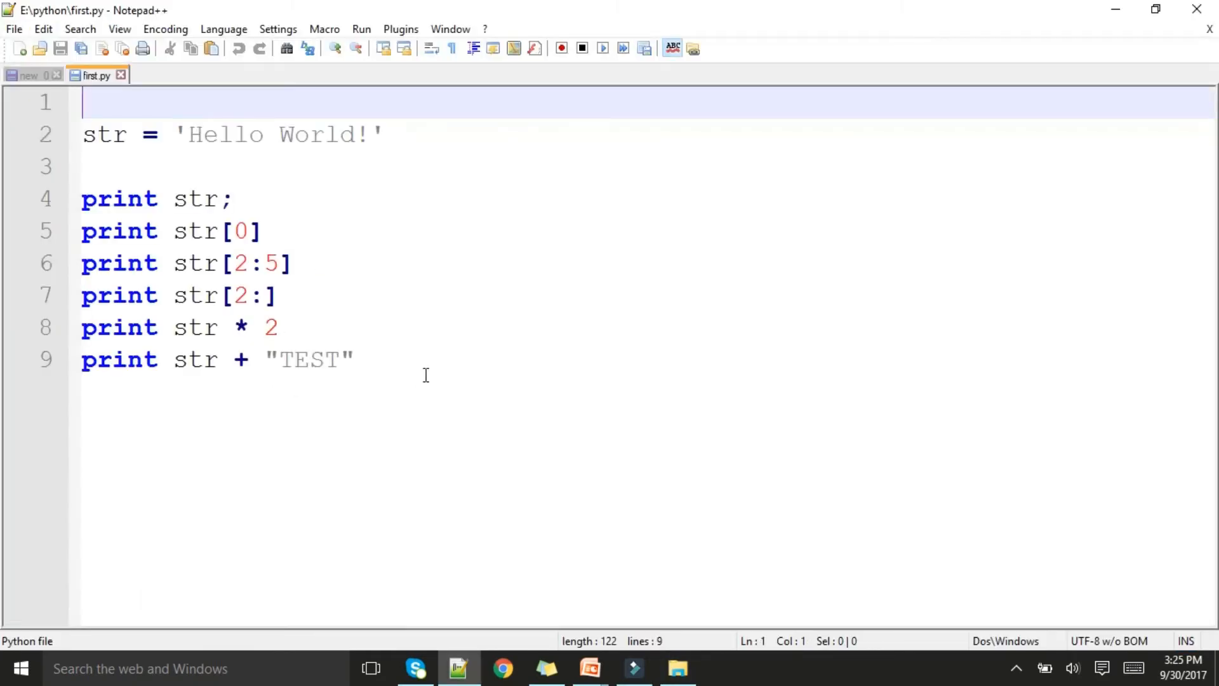
Delete all the print lines below "print str;" in first.py, save the file and minimize Notepad++
{"action": "left_click_drag", "start_coordinate": [371, 357], "coordinate": [39, 235]}
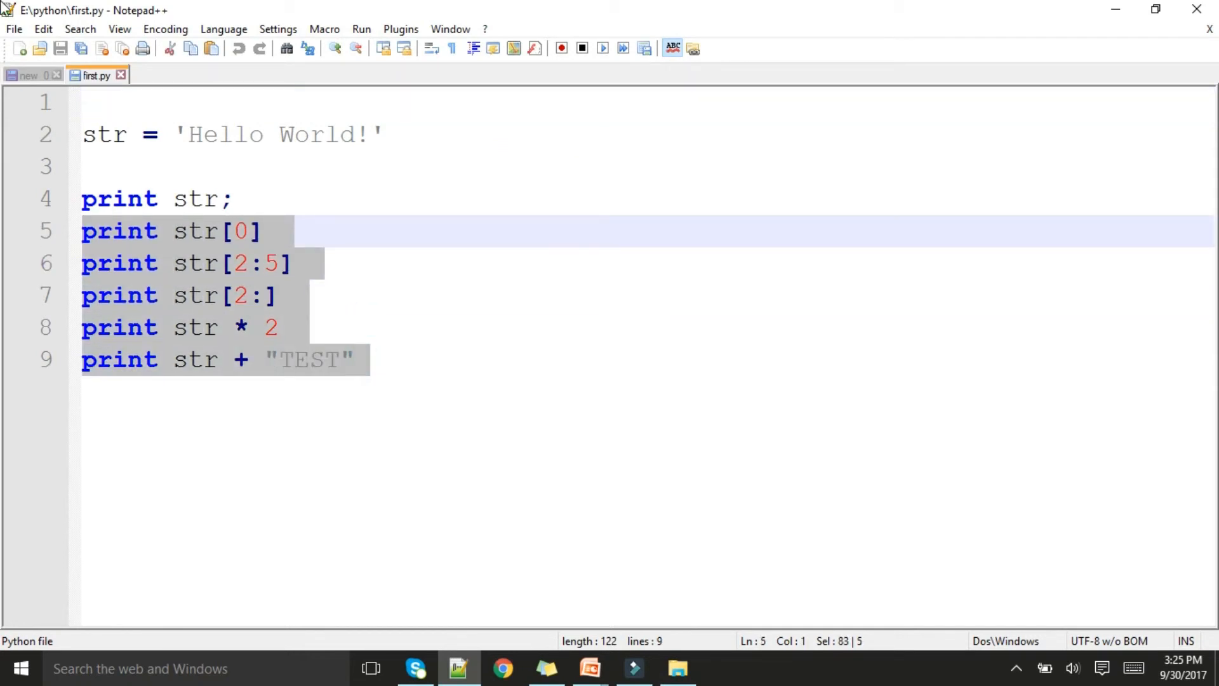
{"action": "key", "text": "Delete"}
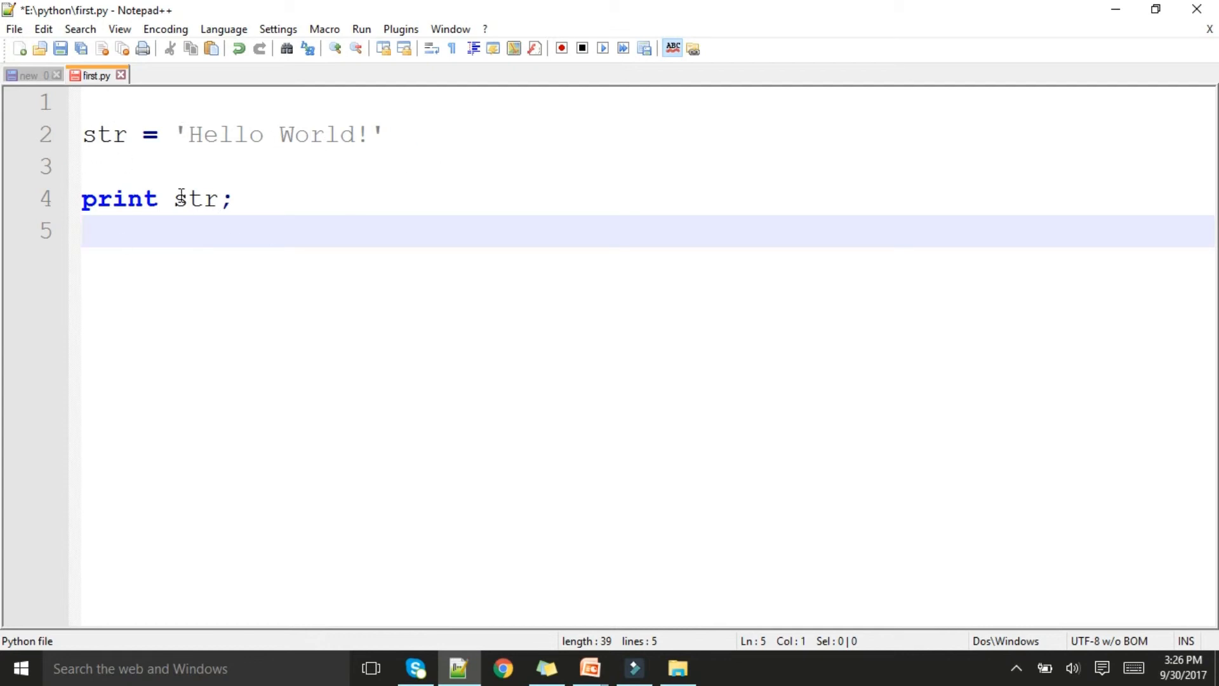
{"action": "key", "text": "ctrl+s"}
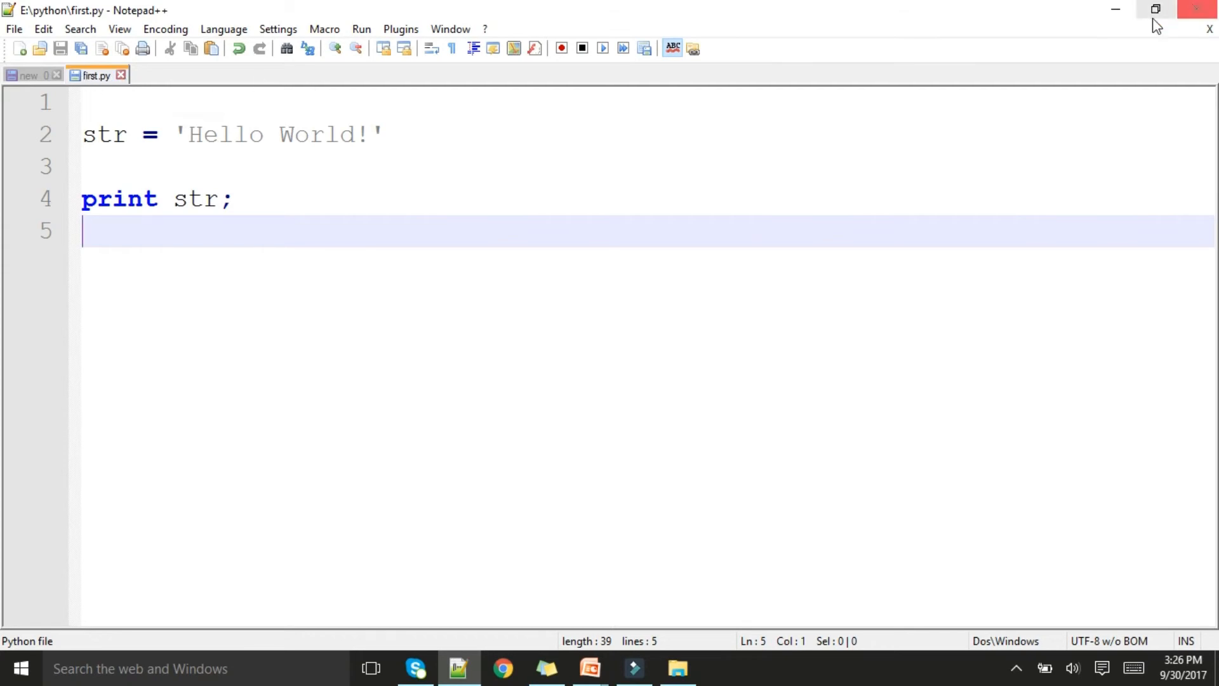
{"action": "left_click", "coordinate": [1116, 9]}
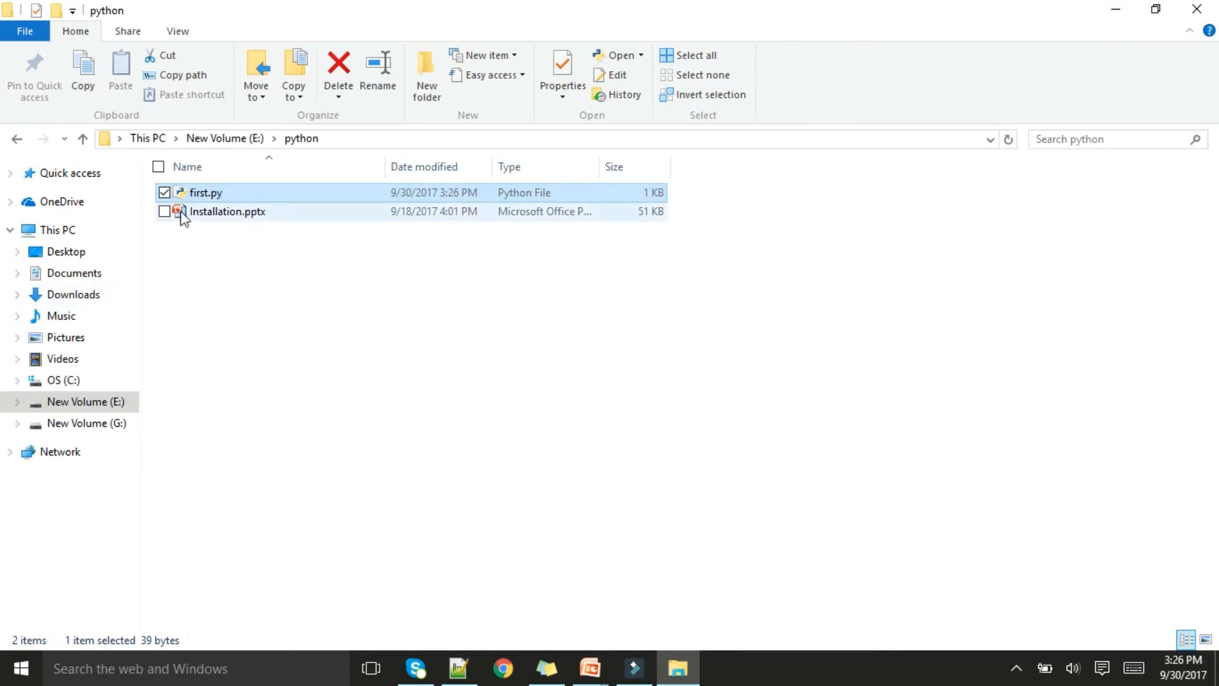
Copy the full path of the python folder and search Windows for Command Prompt to open it
{"action": "left_click", "coordinate": [356, 138]}
{"action": "key", "text": "super+c"}
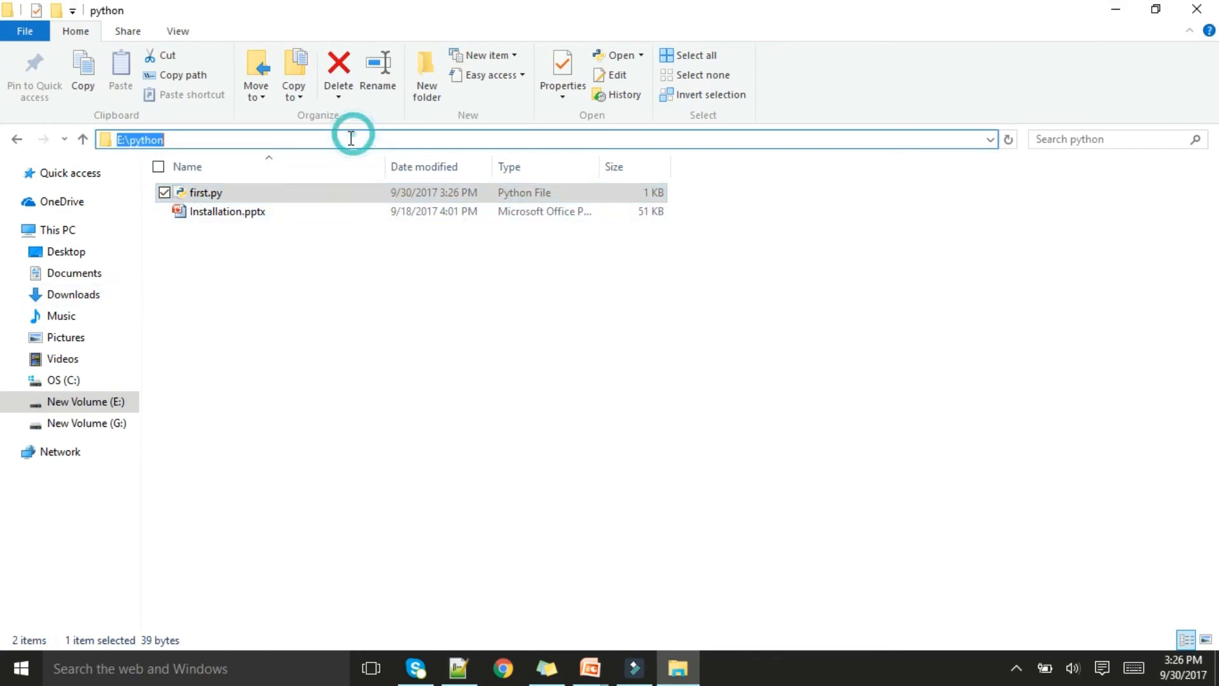
{"action": "left_click", "coordinate": [21, 668]}
{"action": "type", "text": "comman"}
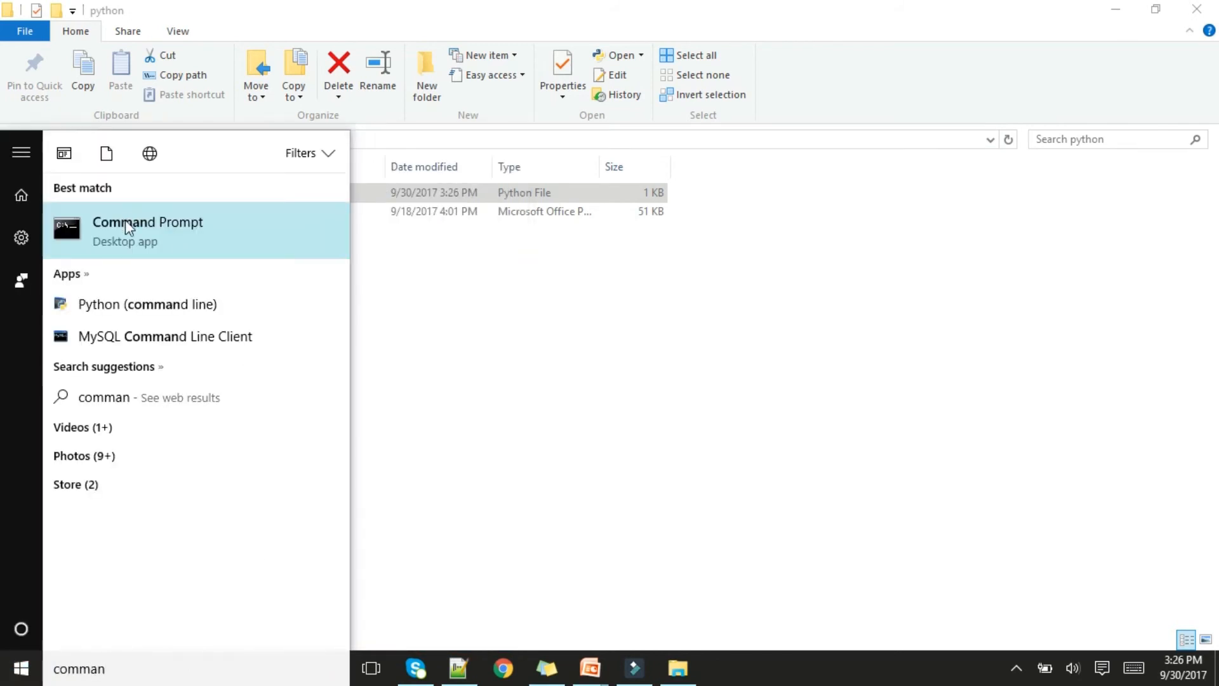
{"action": "left_click", "coordinate": [125, 225]}
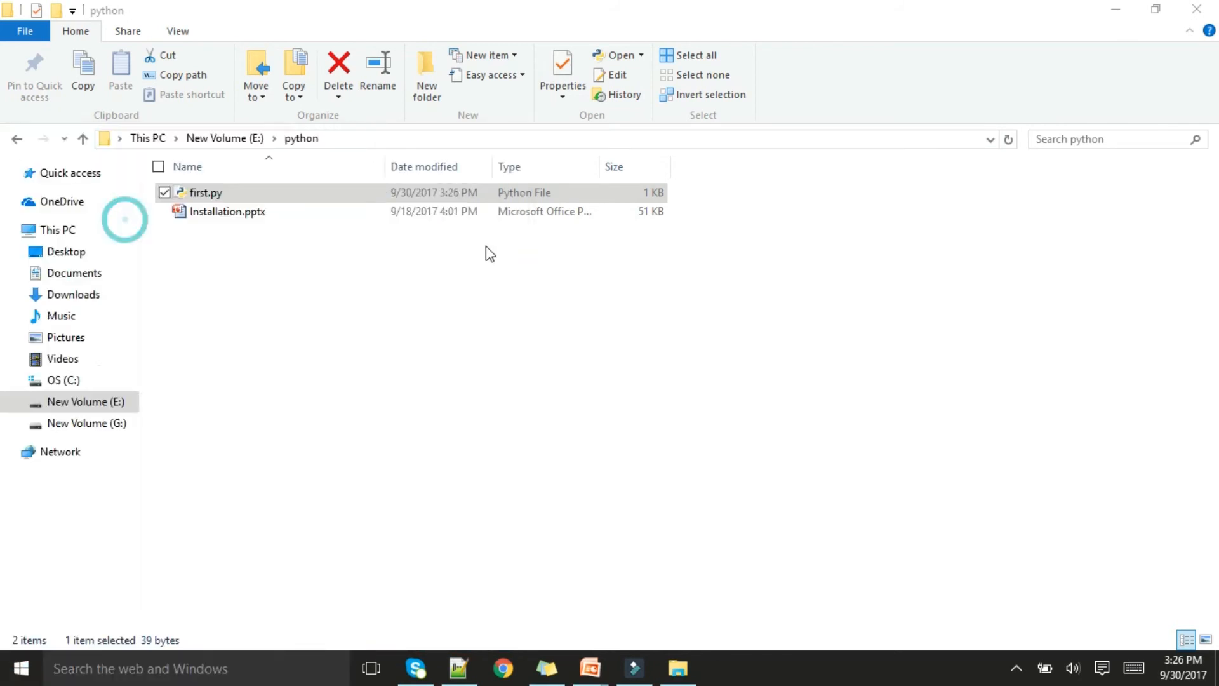
Change the directory to E:\python with cd and switch to the e: drive
{"action": "type", "text": "cd"}
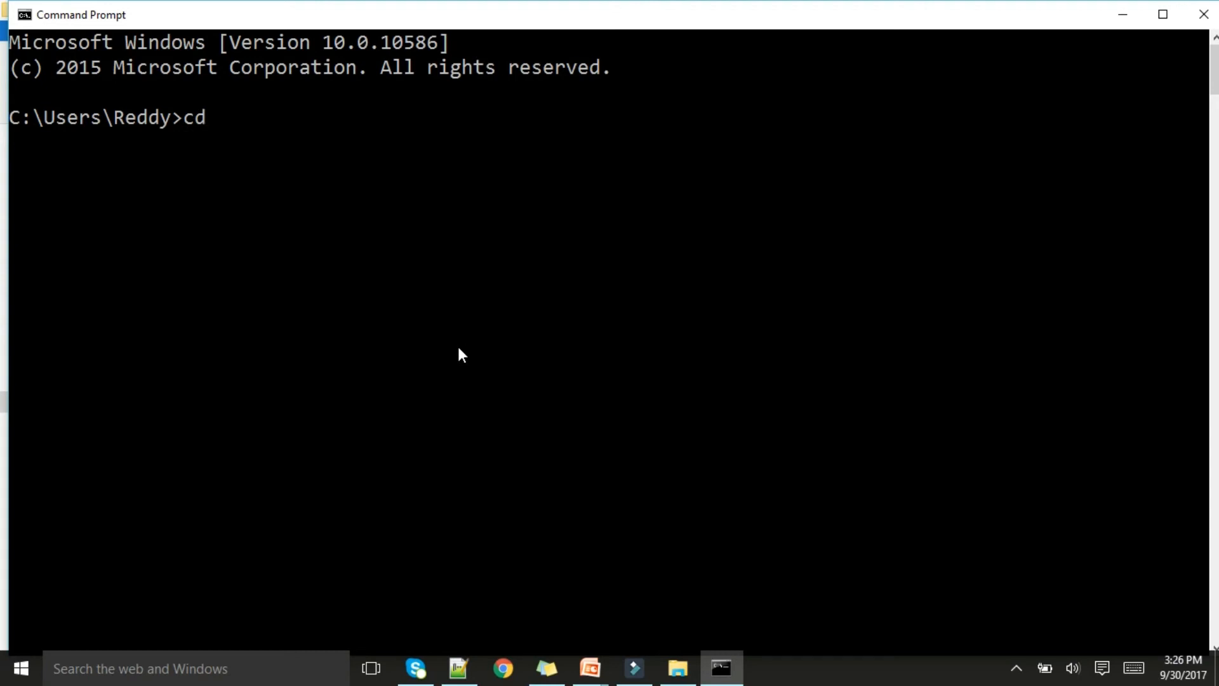
{"action": "right_click", "coordinate": [458, 345]}
{"action": "left_click", "coordinate": [395, 399]}
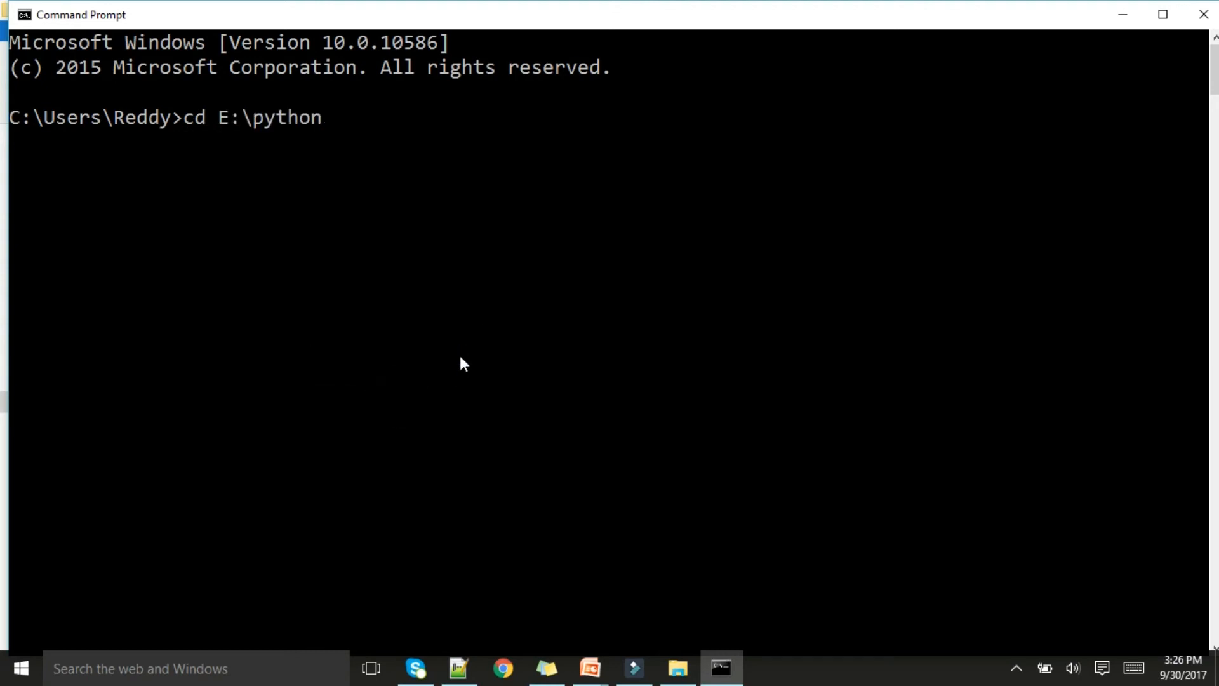
{"action": "key", "text": "Return"}
{"action": "type", "text": "e:"}
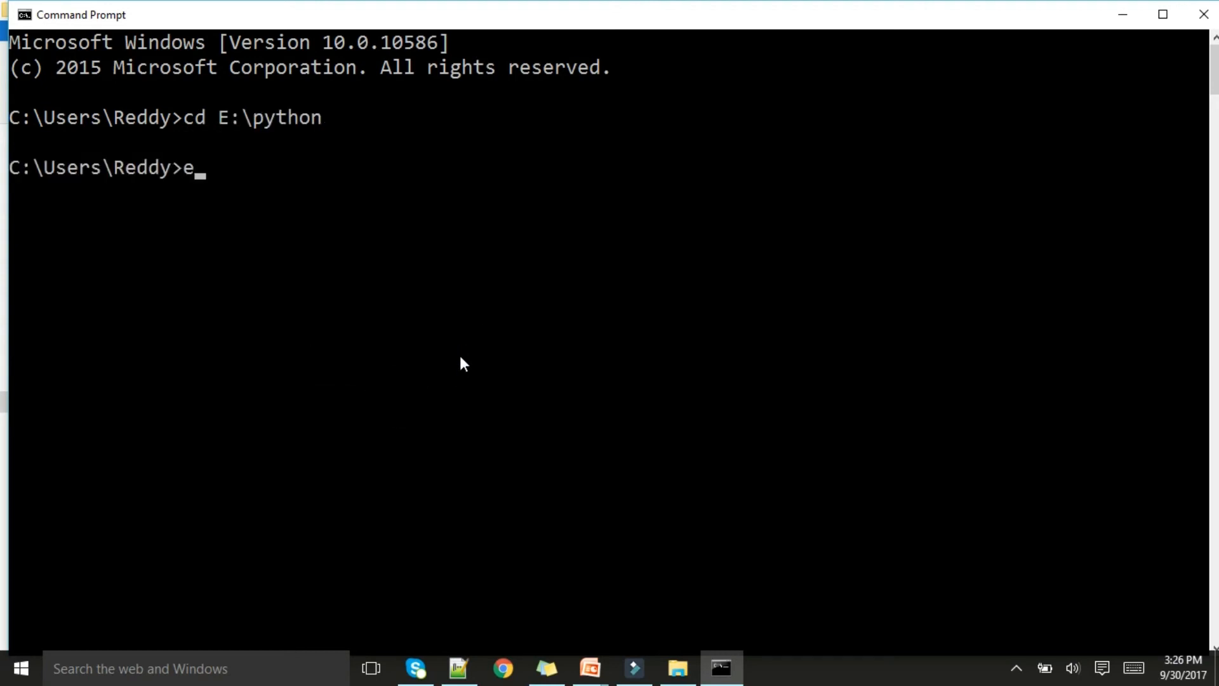
{"action": "key", "text": "Return"}
Run the script with the command python first.py and close Command Prompt
{"action": "type", "text": "phy"}
{"action": "key", "text": "BackSpace"}
{"action": "key", "text": "BackSpace"}
{"action": "type", "text": "ytho"}
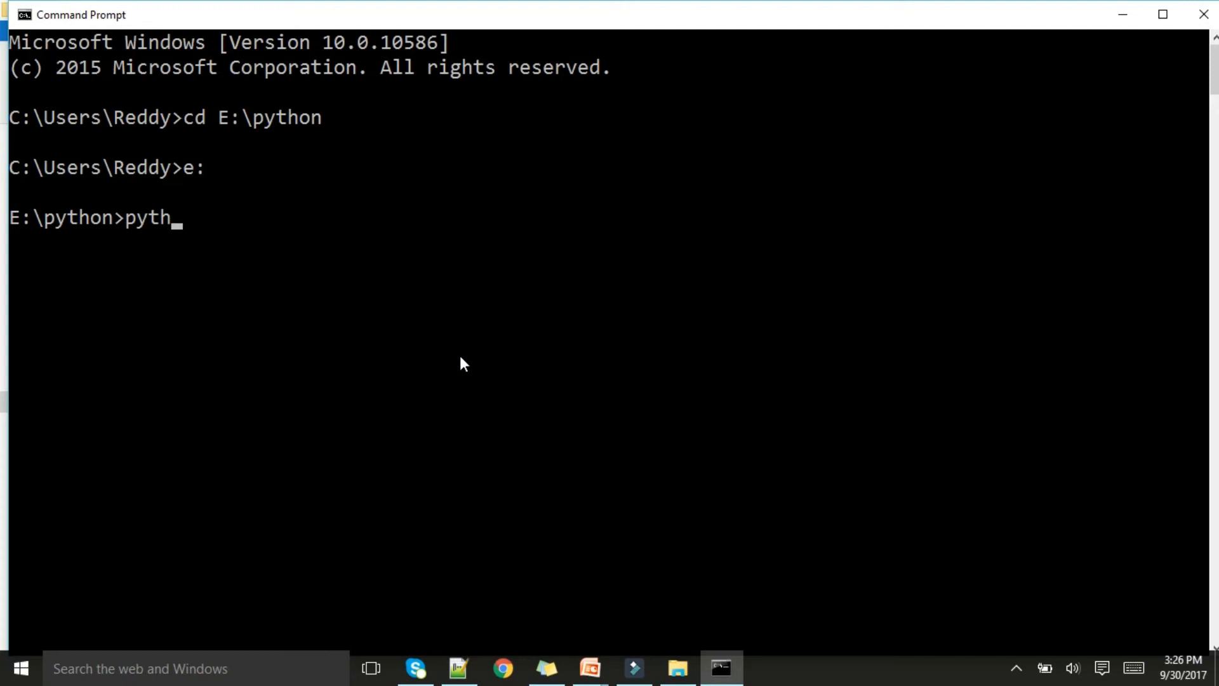
{"action": "type", "text": "n"}
{"action": "key", "text": "alt+Tab"}
{"action": "key", "text": "alt+Tab"}
{"action": "type", "text": "first.py"}
{"action": "key", "text": "Return"}
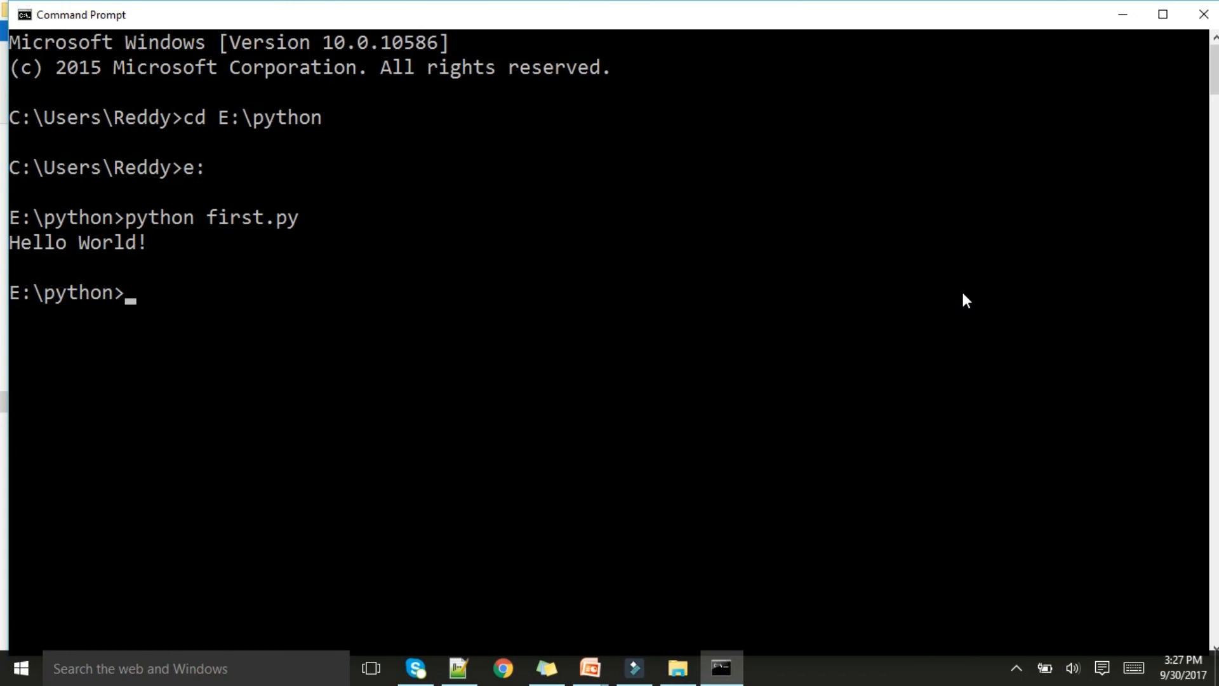
{"action": "left_click", "coordinate": [1203, 21]}
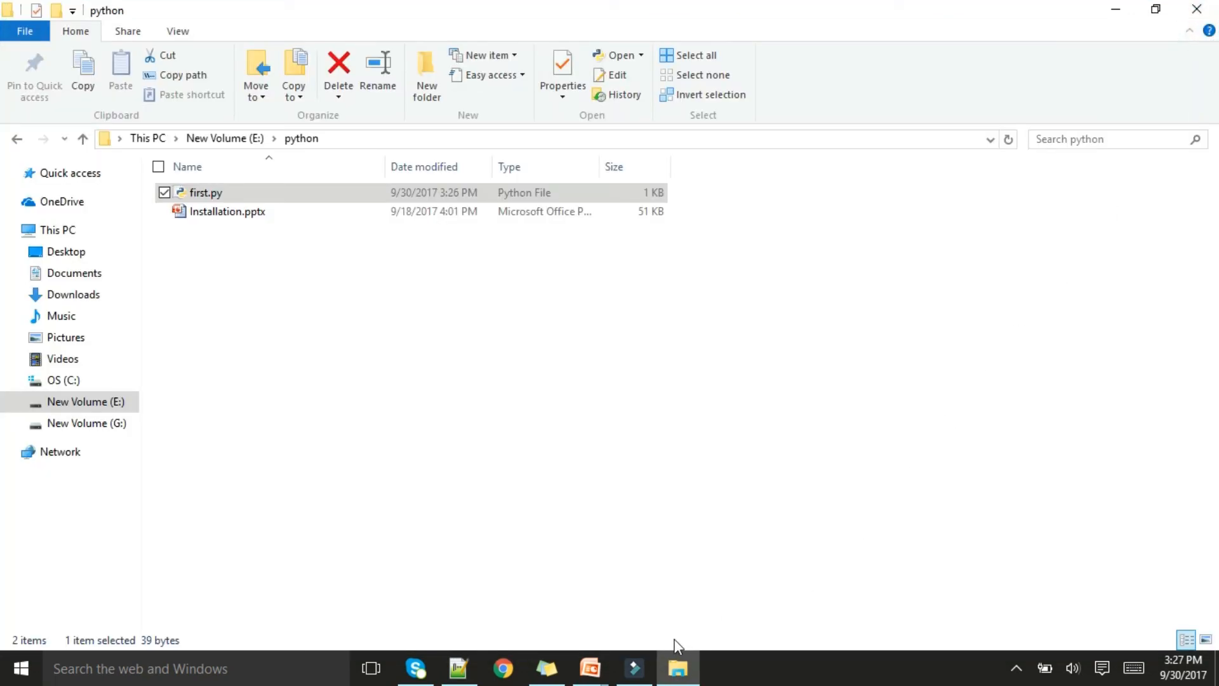
Switch to the running PowerPoint slide show and advance to the THANK YOU slide
{"action": "left_click", "coordinate": [590, 668]}
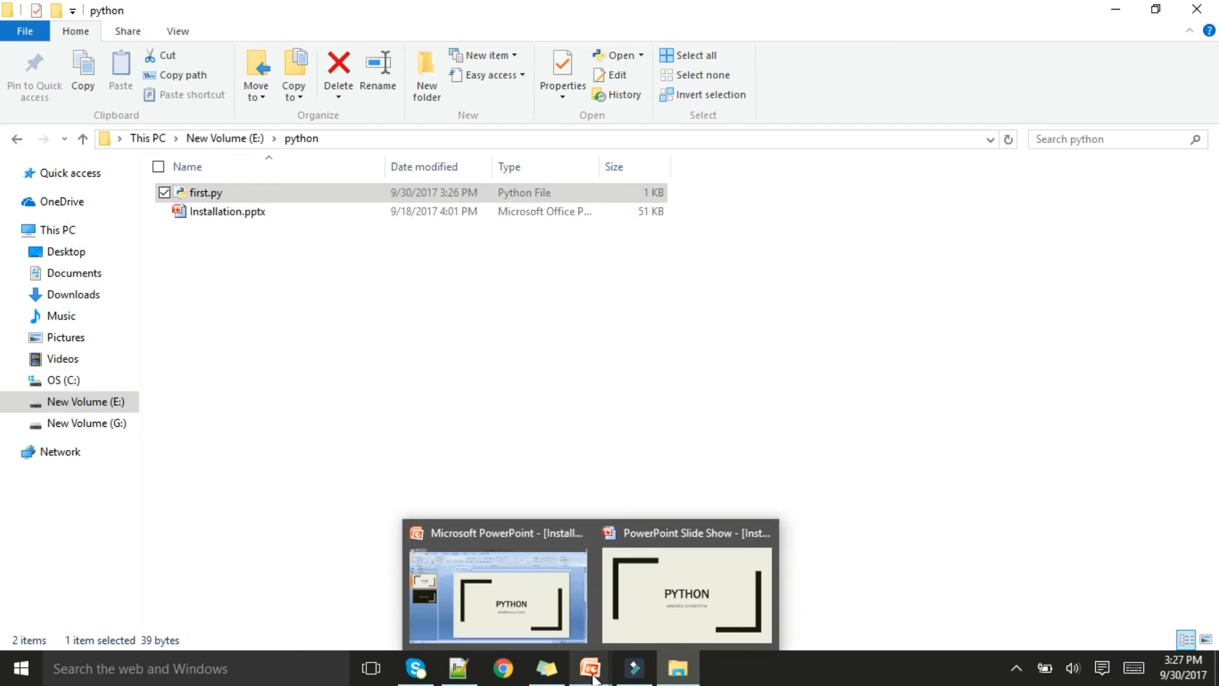
{"action": "left_click", "coordinate": [666, 568]}
{"action": "left_click", "coordinate": [1190, 278]}
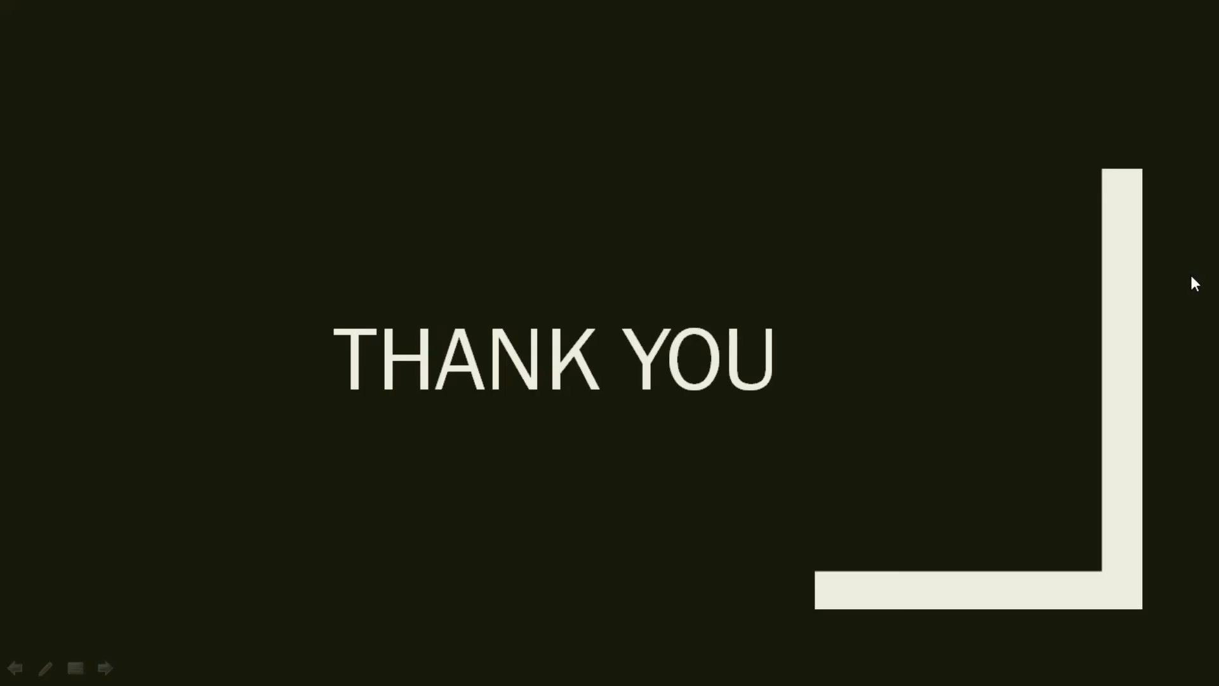